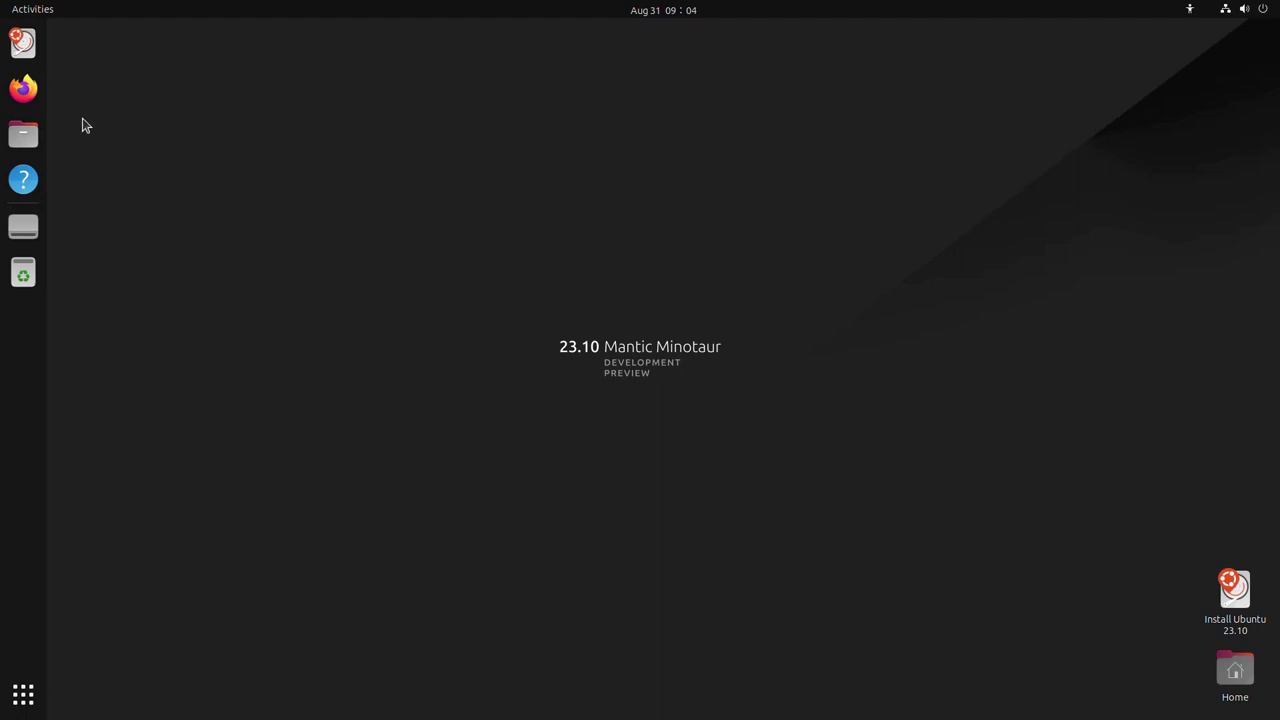
Step: Launch the installer, keep English, US keyboard and wired network, then update the installer and dismiss the crash report
{"action": "left_click", "coordinate": [23, 42]}
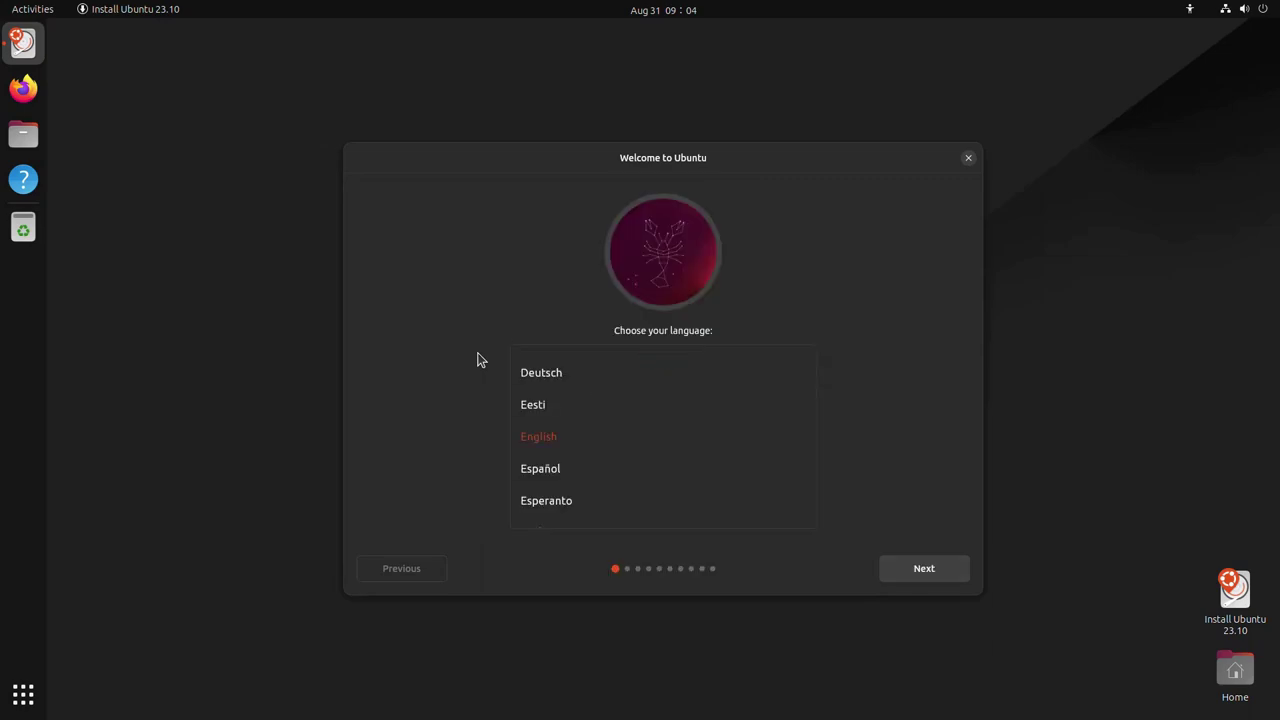
{"action": "left_click", "coordinate": [951, 575]}
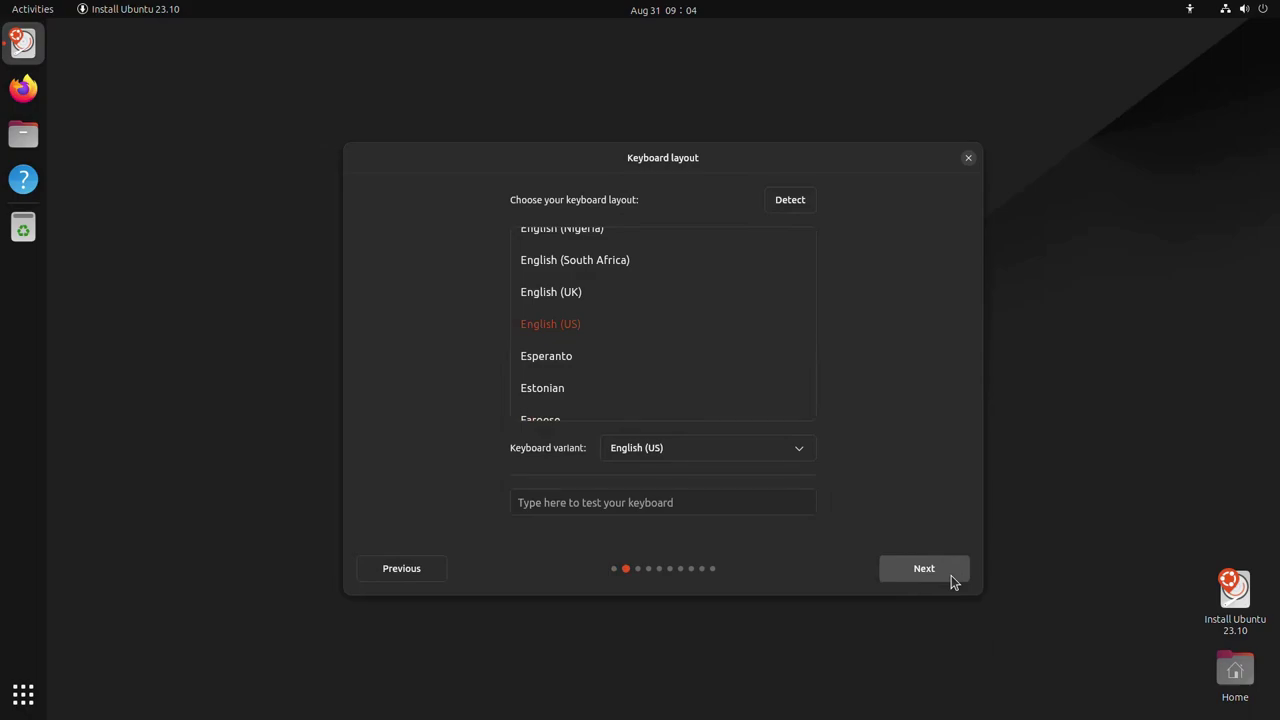
{"action": "left_click", "coordinate": [951, 575]}
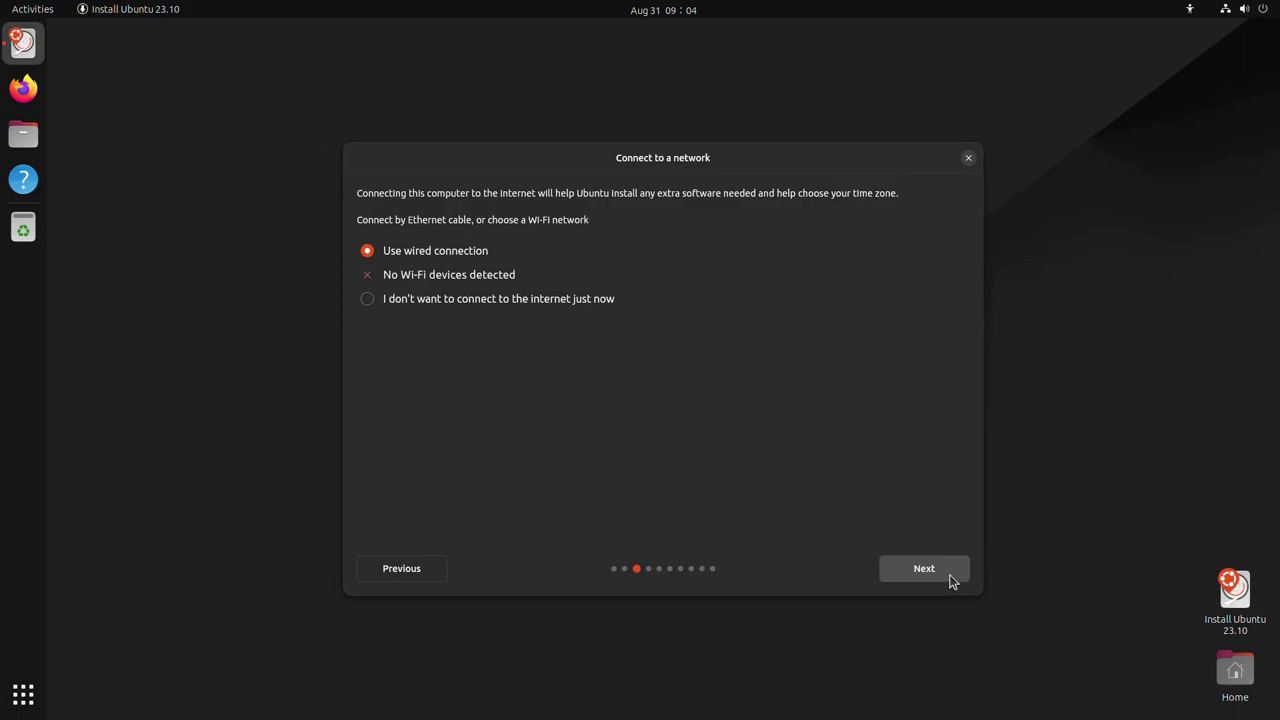
{"action": "left_click", "coordinate": [951, 577]}
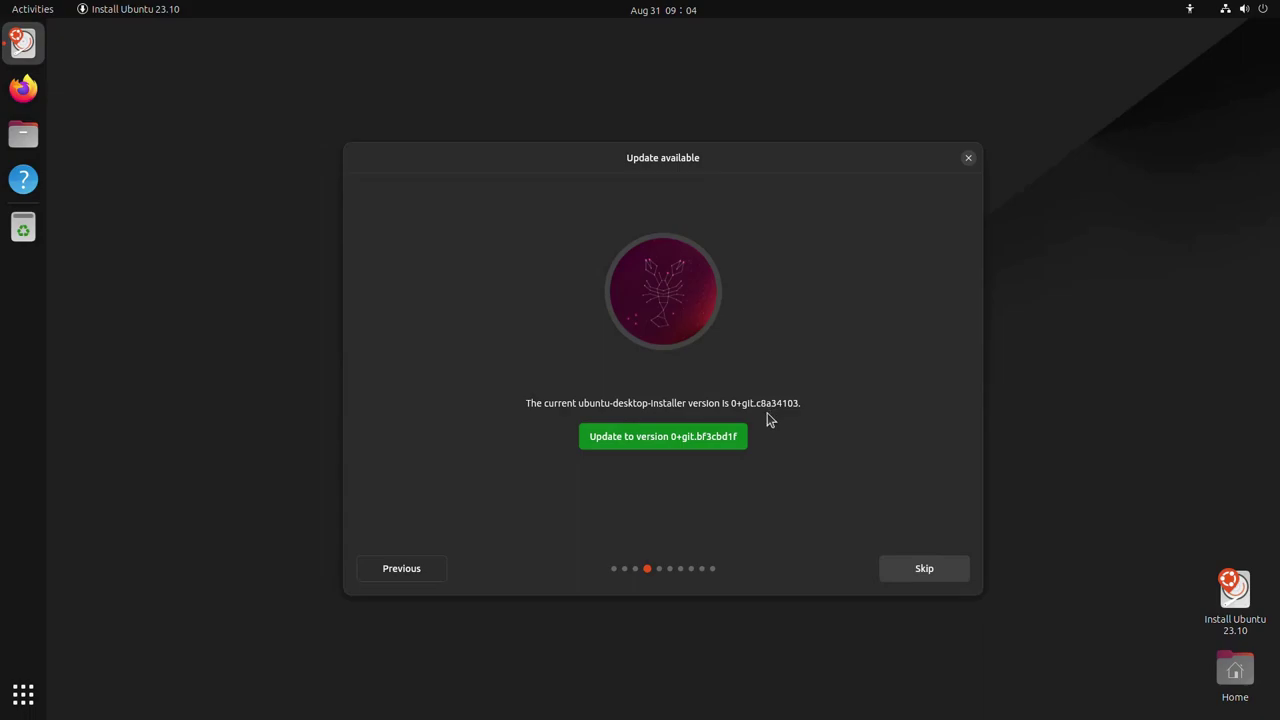
{"action": "left_click", "coordinate": [677, 442]}
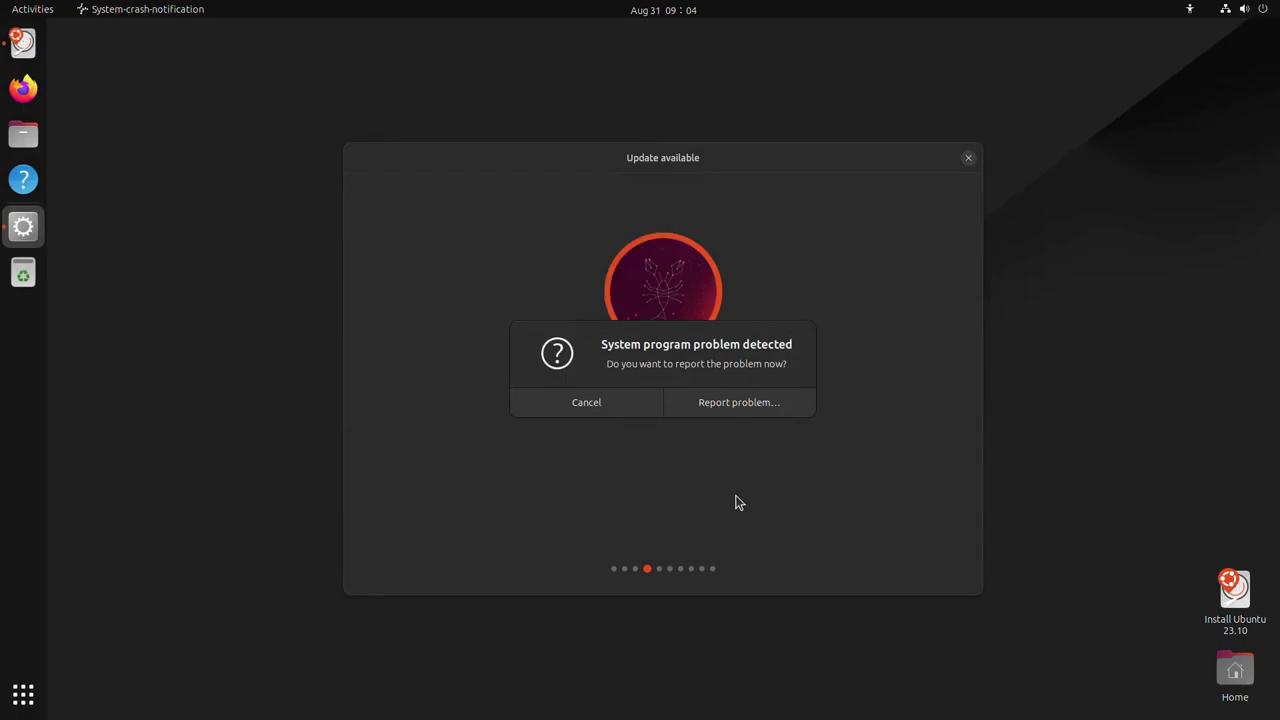
{"action": "left_click", "coordinate": [626, 405]}
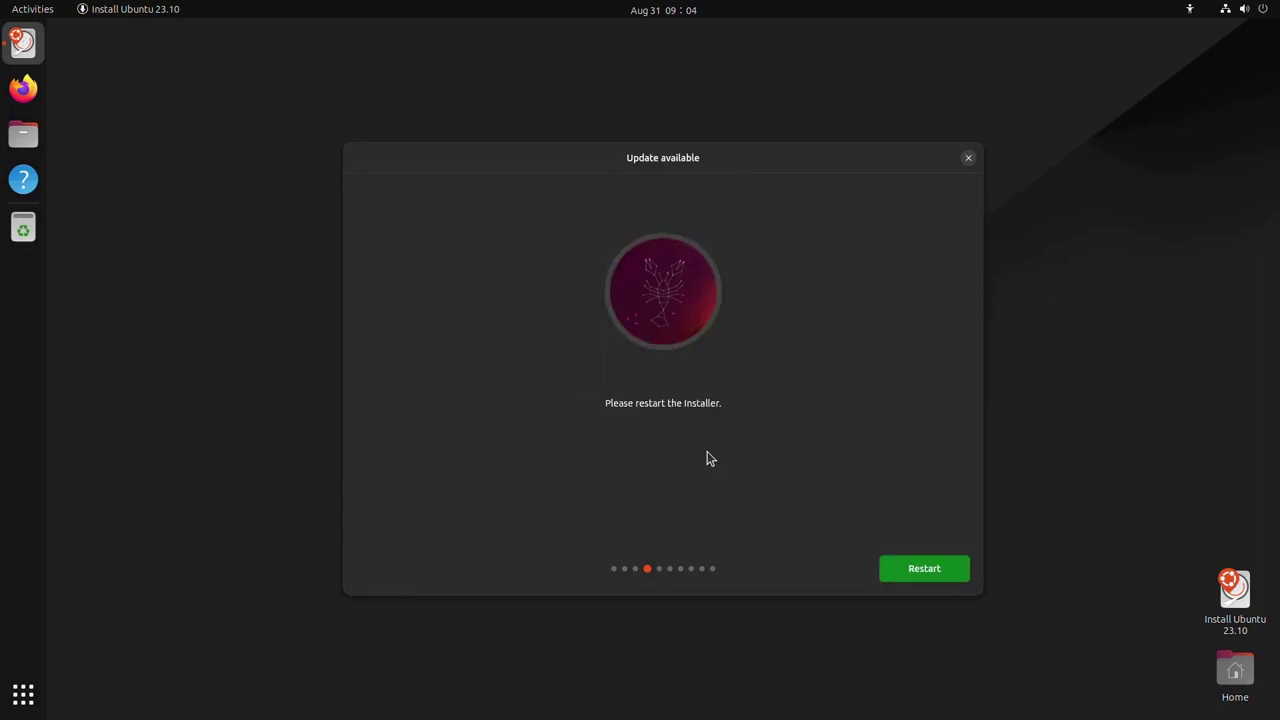
Step: Restart the updated installer; keep English, US keyboard and wired network, and skip extra drivers and codecs
{"action": "left_click", "coordinate": [939, 568]}
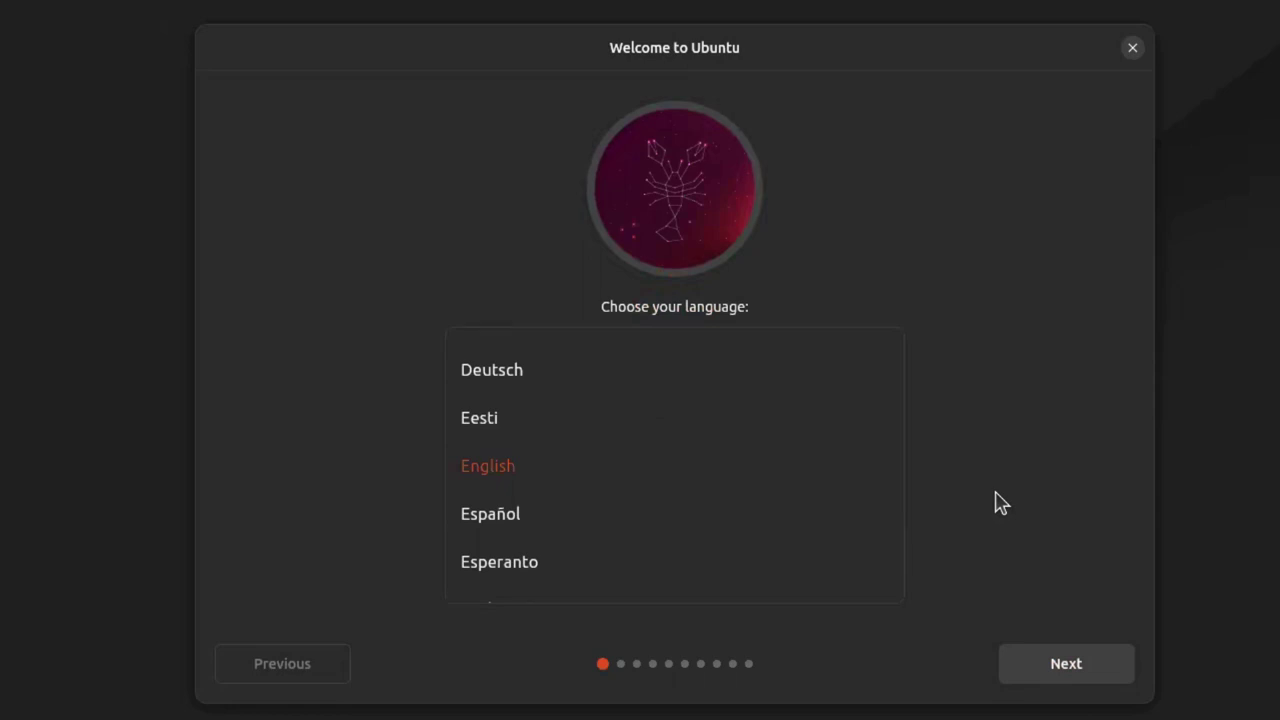
{"action": "left_click", "coordinate": [1108, 666]}
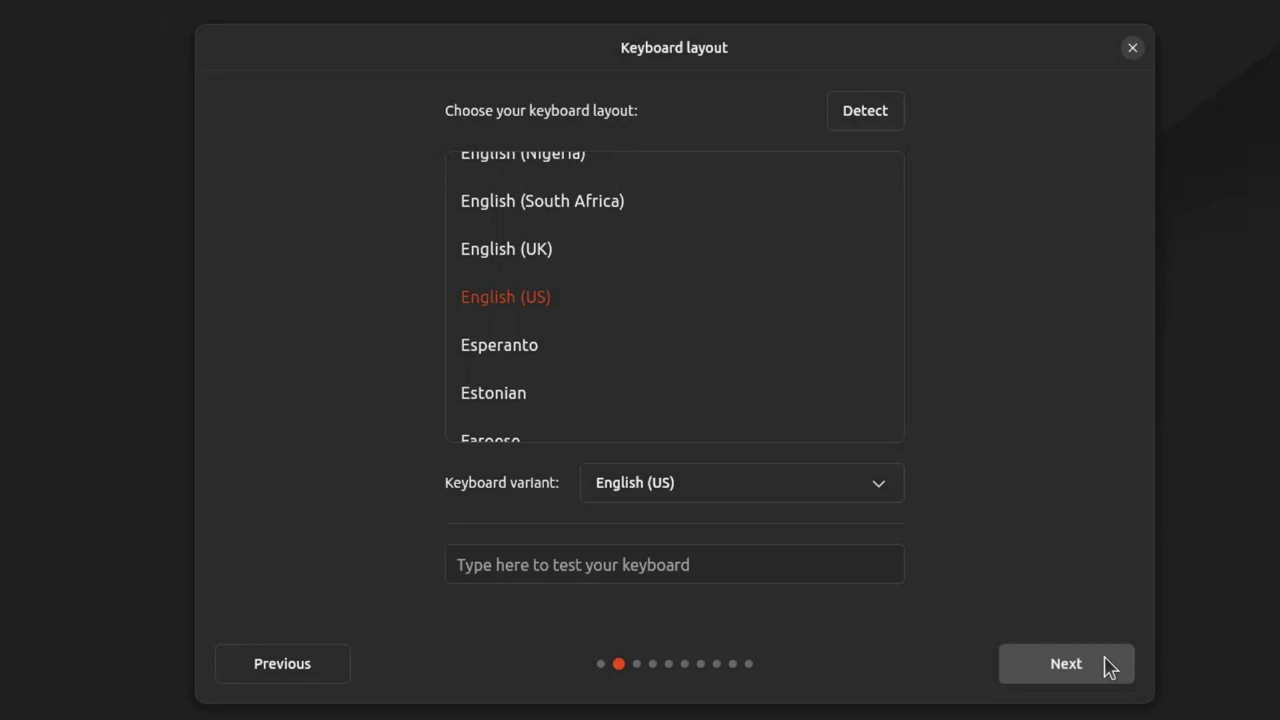
{"action": "left_click", "coordinate": [1108, 666]}
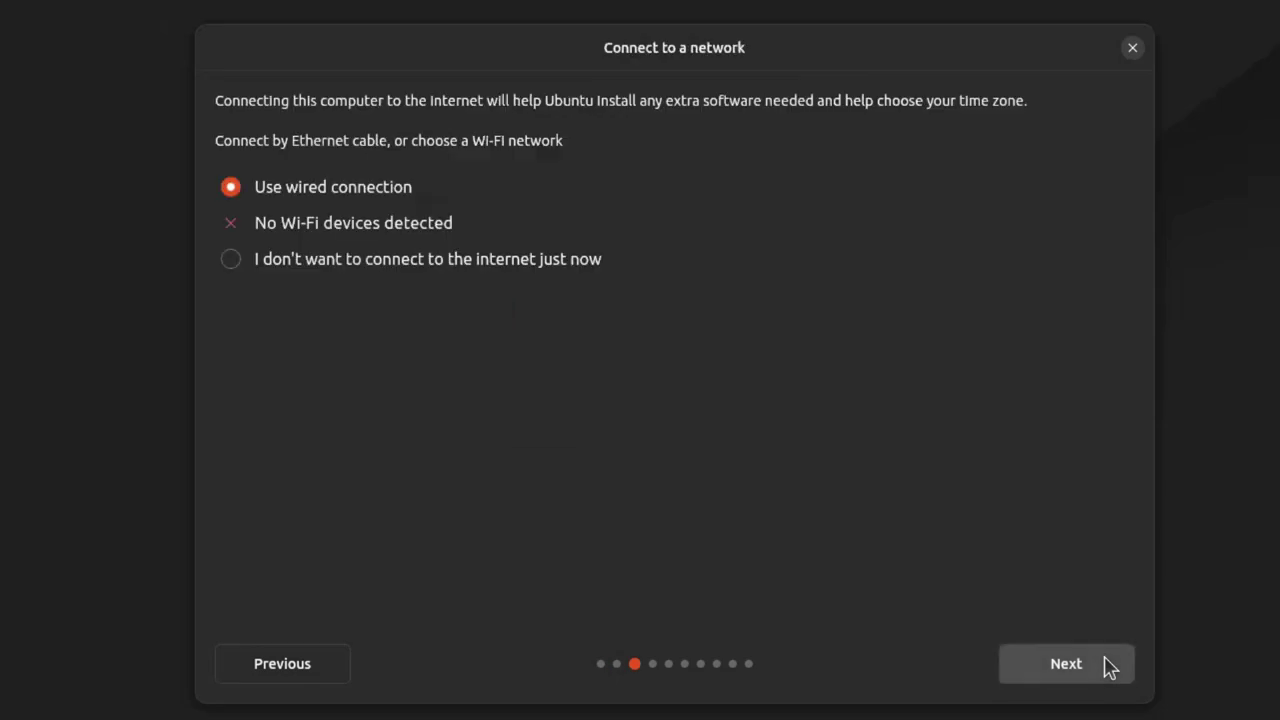
{"action": "left_click", "coordinate": [1108, 666]}
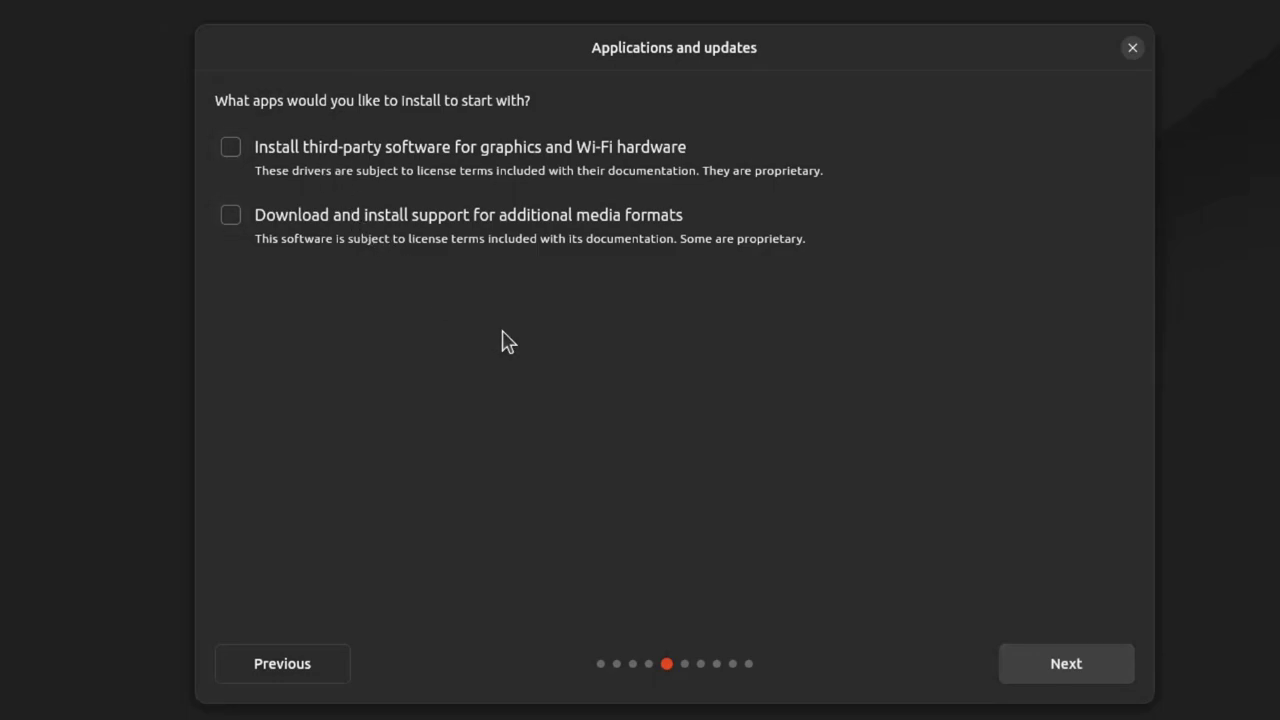
{"action": "left_click", "coordinate": [1082, 678]}
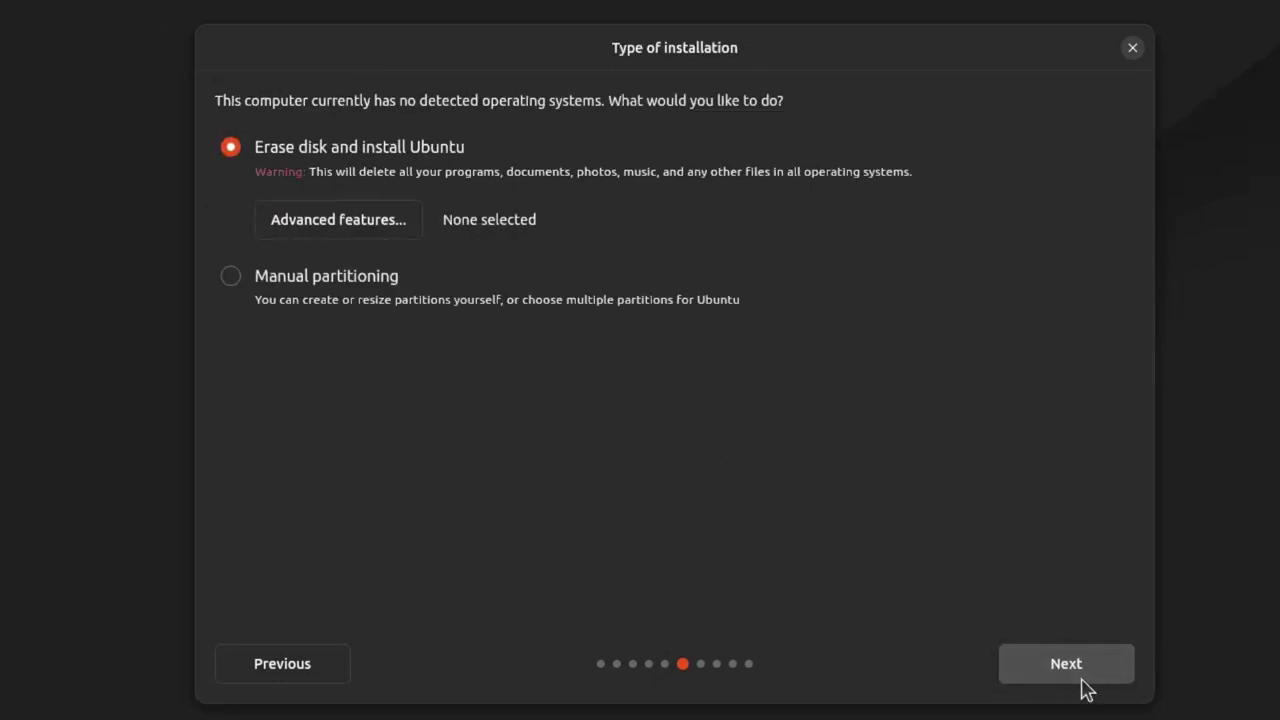
Step: Choose manual partitioning and select the free space on disk vda
{"action": "left_click", "coordinate": [331, 287]}
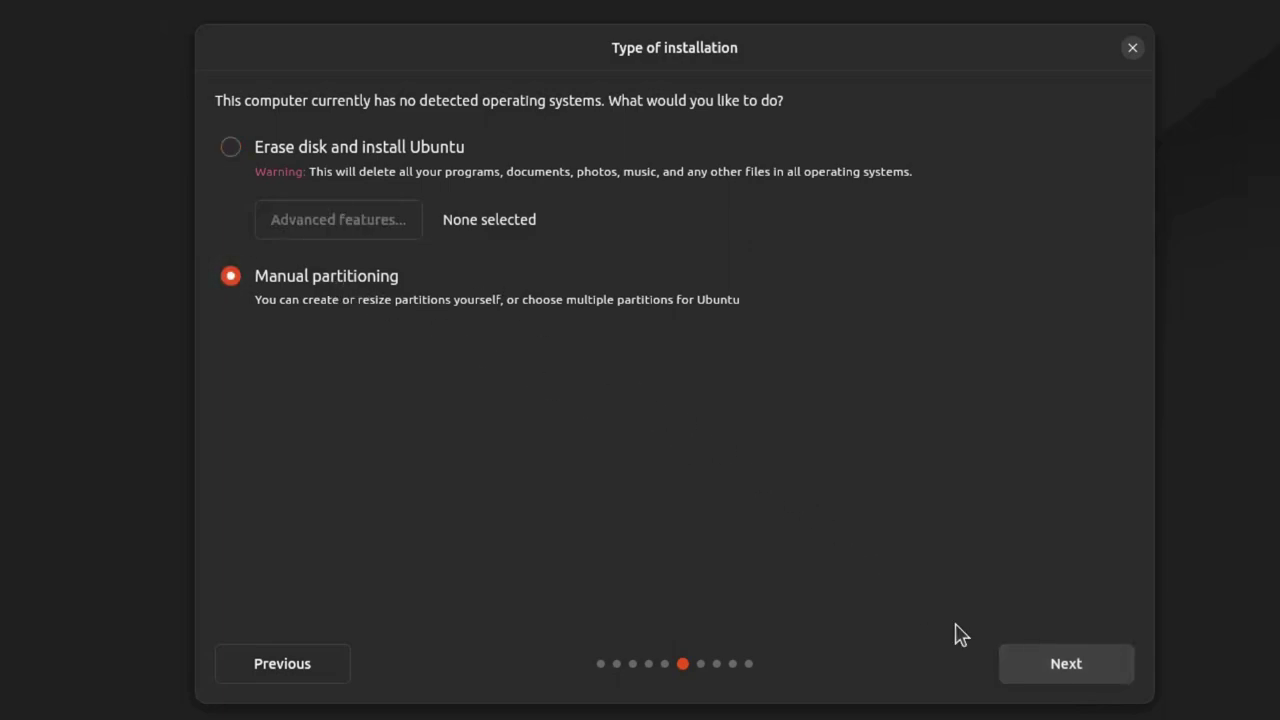
{"action": "left_click", "coordinate": [1055, 672]}
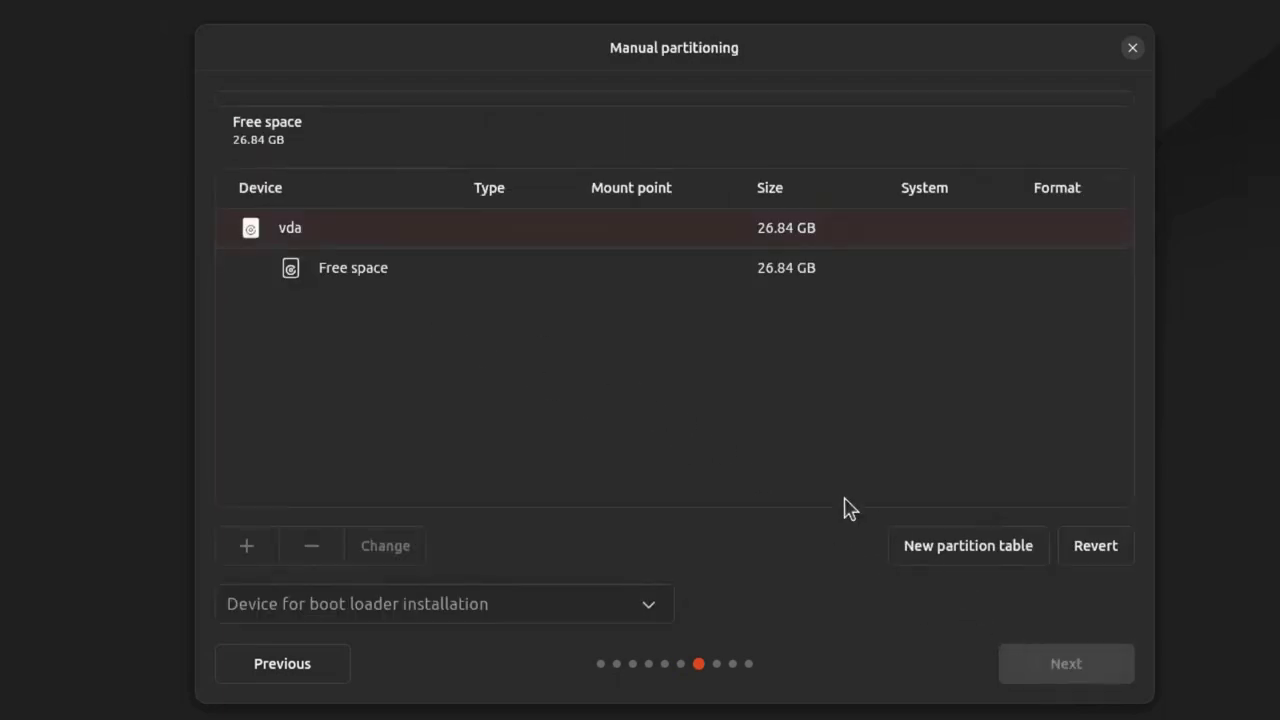
{"action": "left_click", "coordinate": [387, 270]}
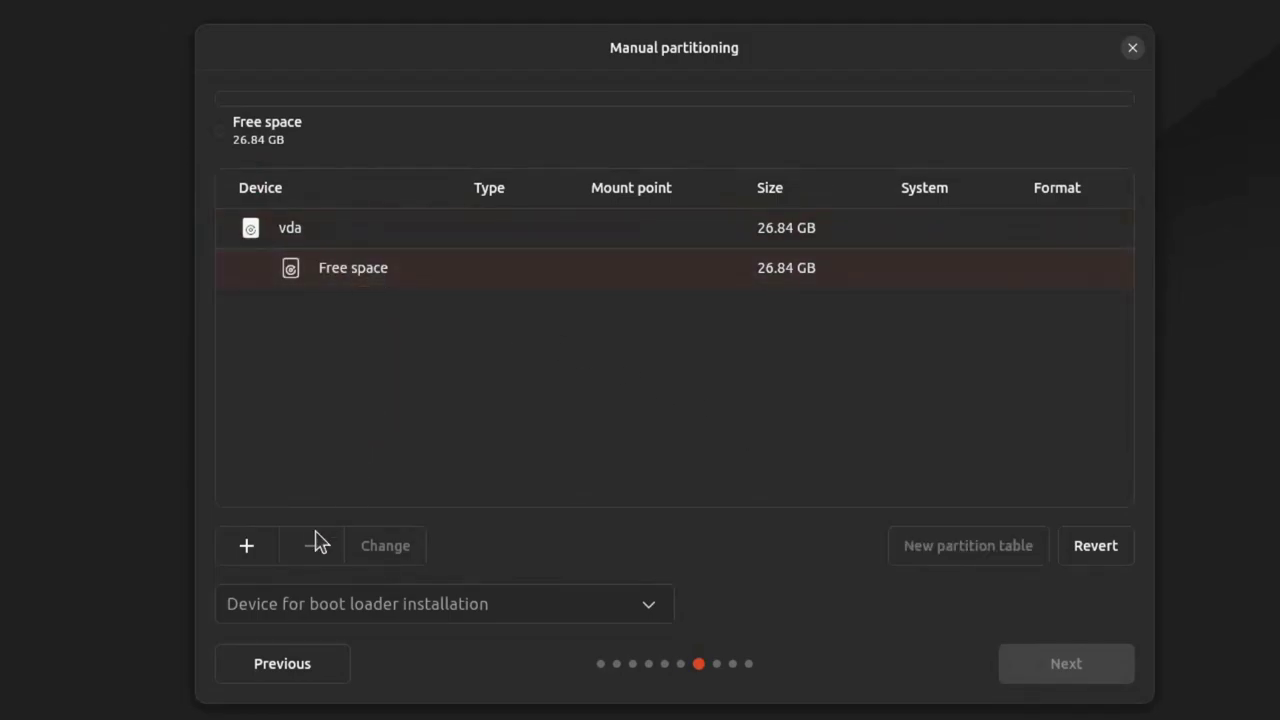
Step: Create a Btrfs partition mounted at / and proceed to the installation summary
{"action": "left_click", "coordinate": [252, 549]}
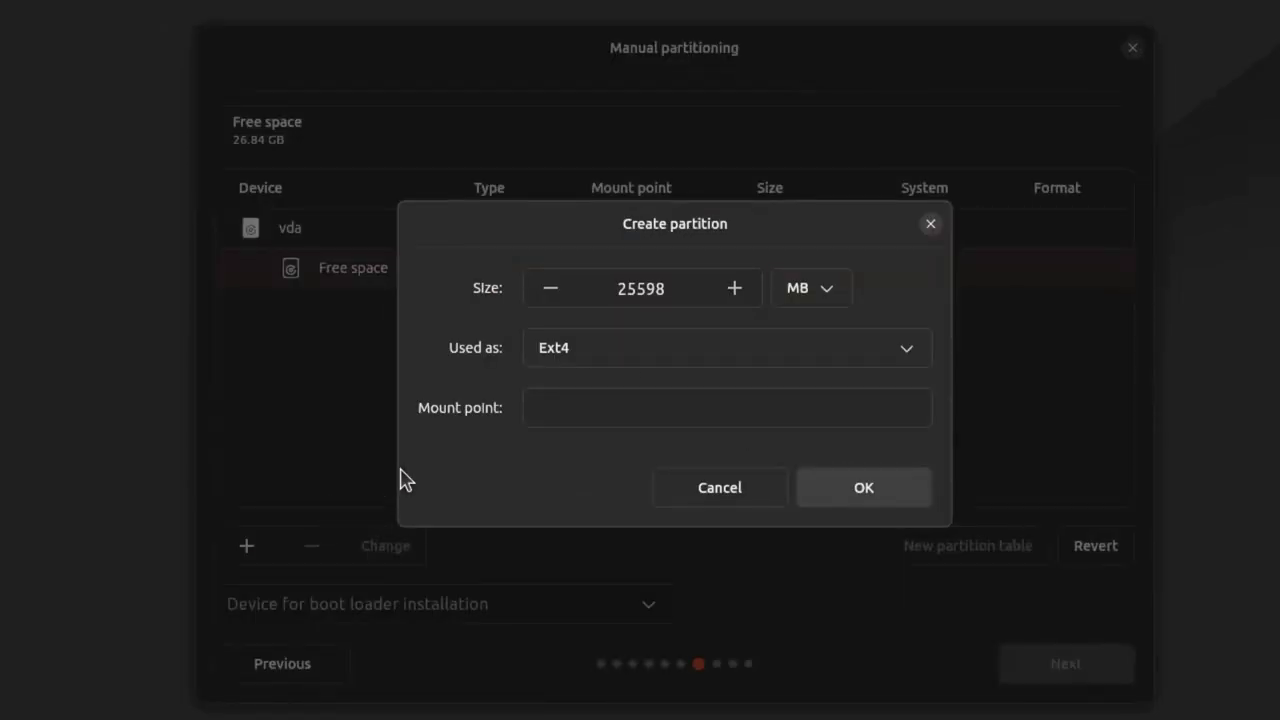
{"action": "left_click", "coordinate": [760, 371]}
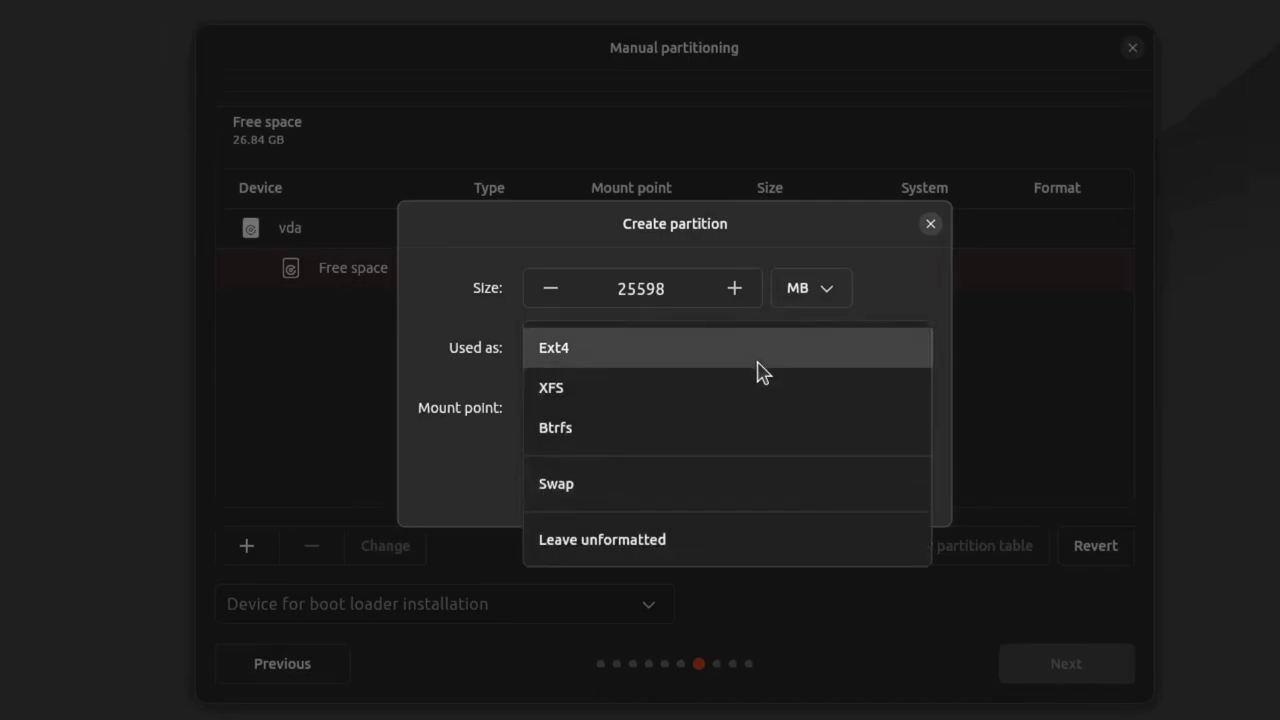
{"action": "left_click", "coordinate": [696, 443]}
{"action": "left_click", "coordinate": [622, 411]}
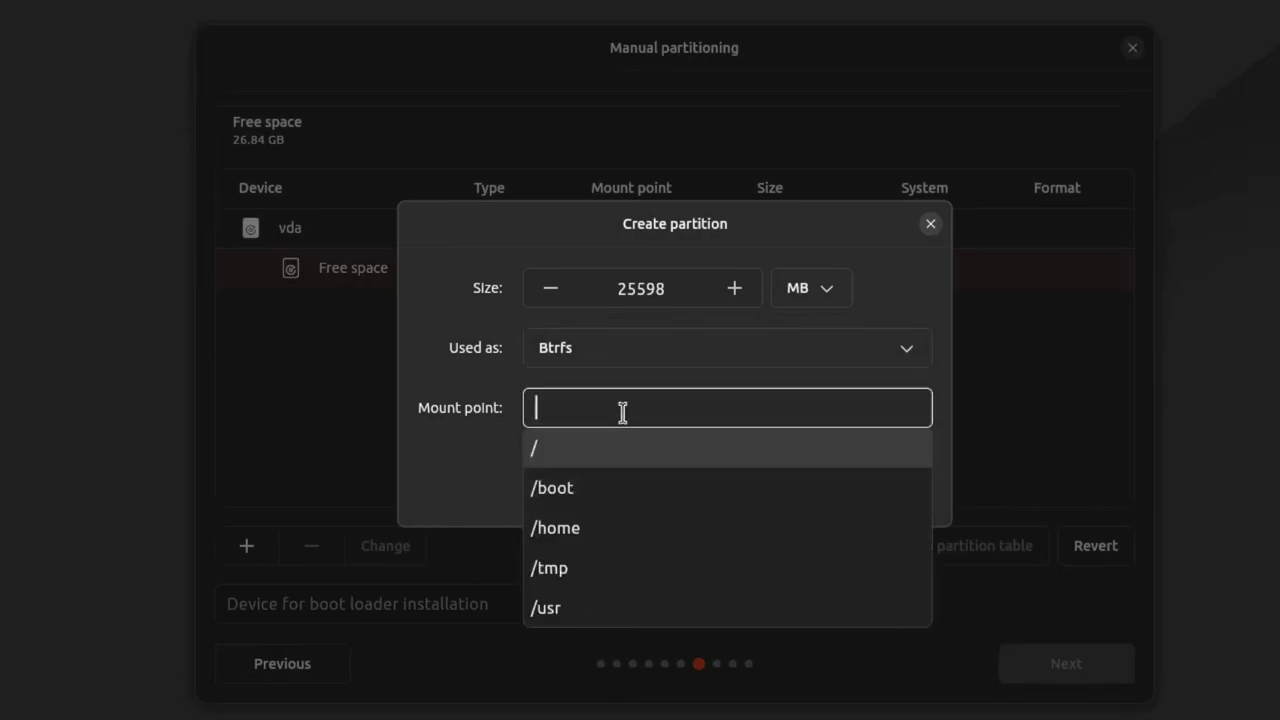
{"action": "left_click", "coordinate": [597, 457]}
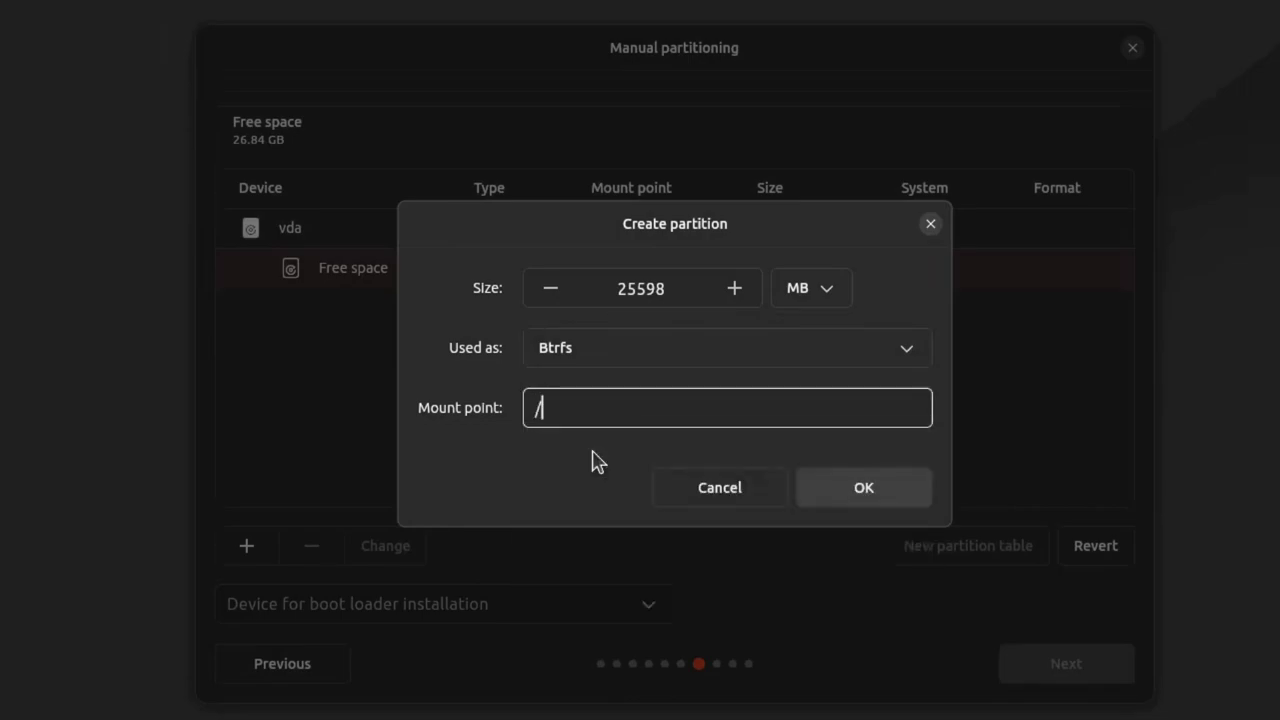
{"action": "left_click", "coordinate": [910, 497]}
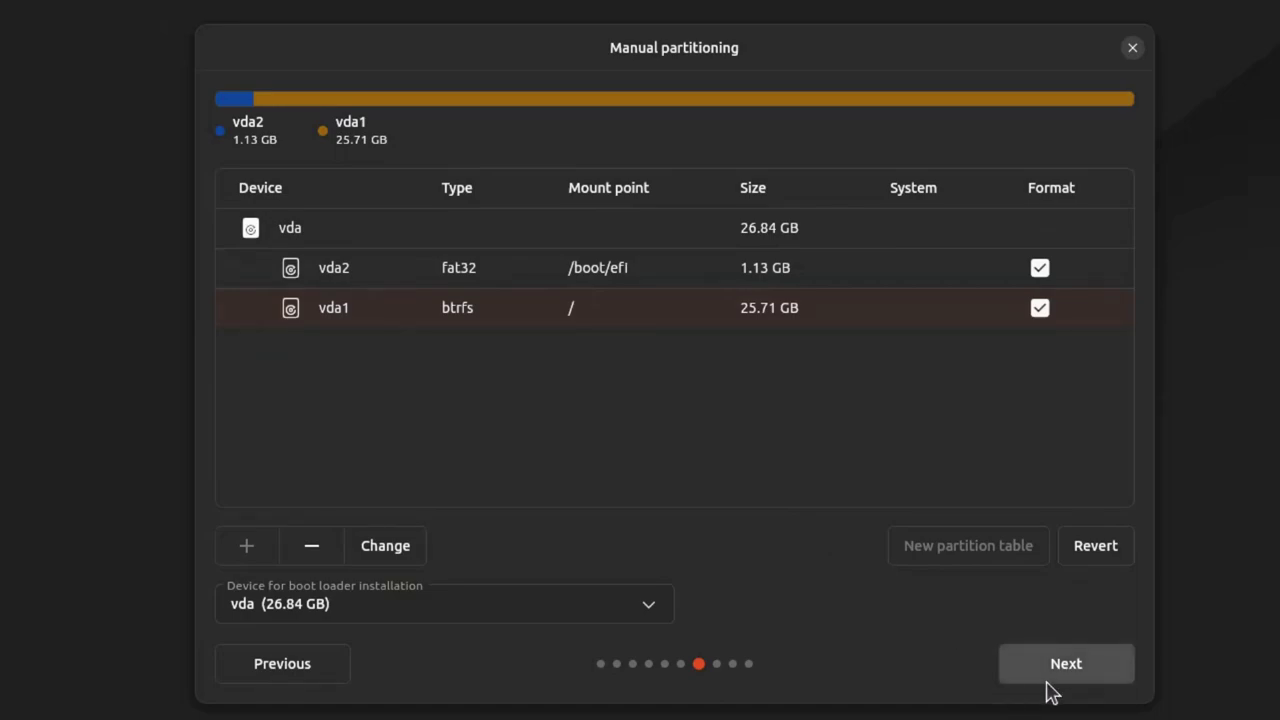
{"action": "left_click", "coordinate": [1047, 684]}
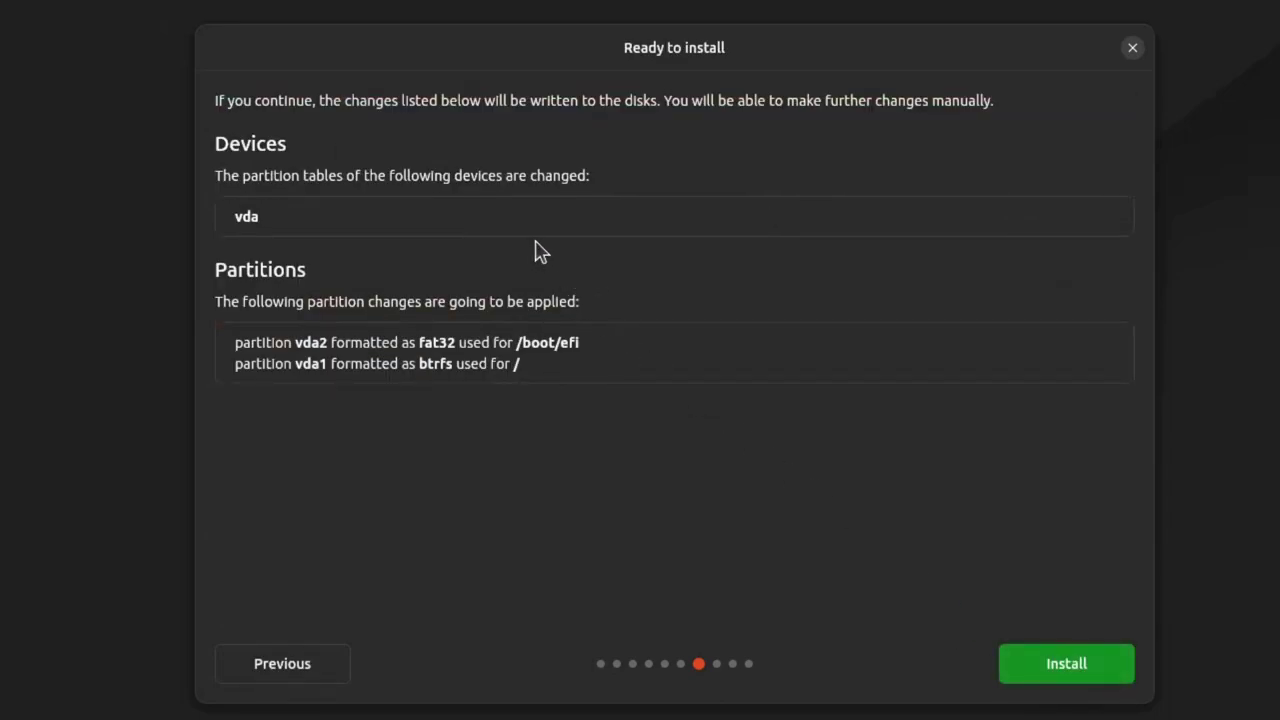
Step: Start the install with these partitions, accept the Europe/Athens timezone, and enter the user's name
{"action": "left_click", "coordinate": [1073, 679]}
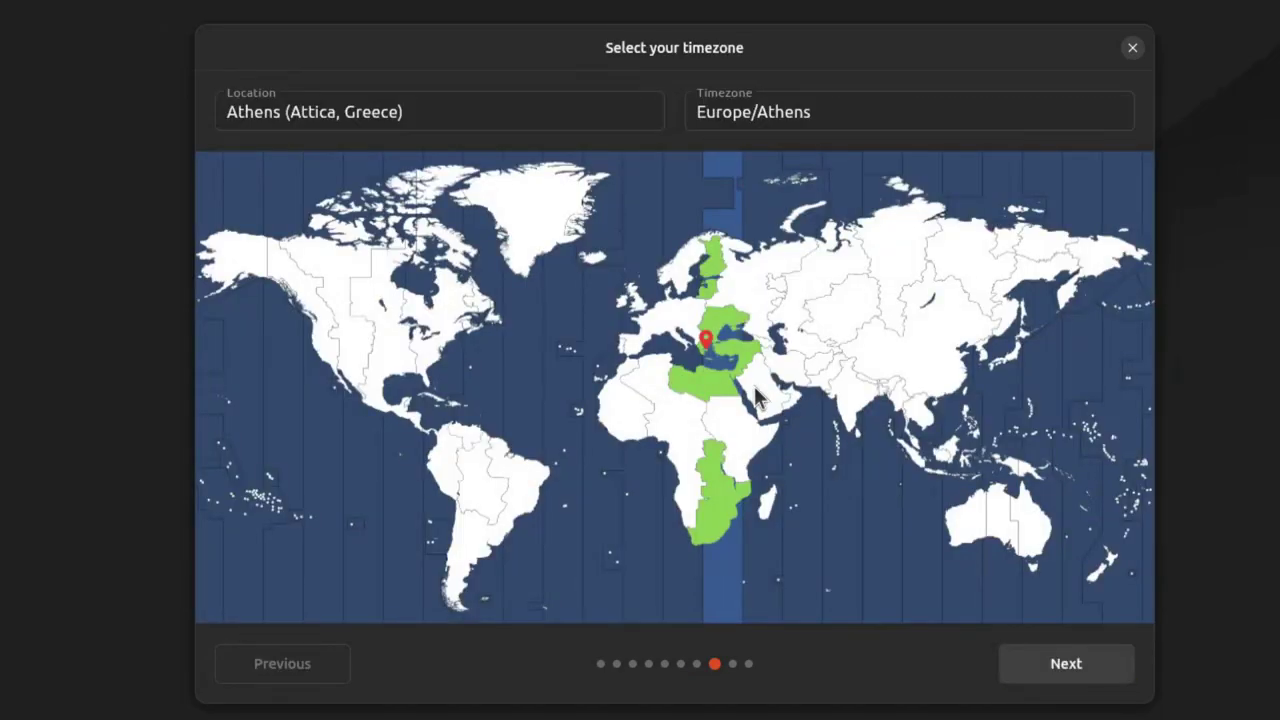
{"action": "left_click", "coordinate": [1066, 667]}
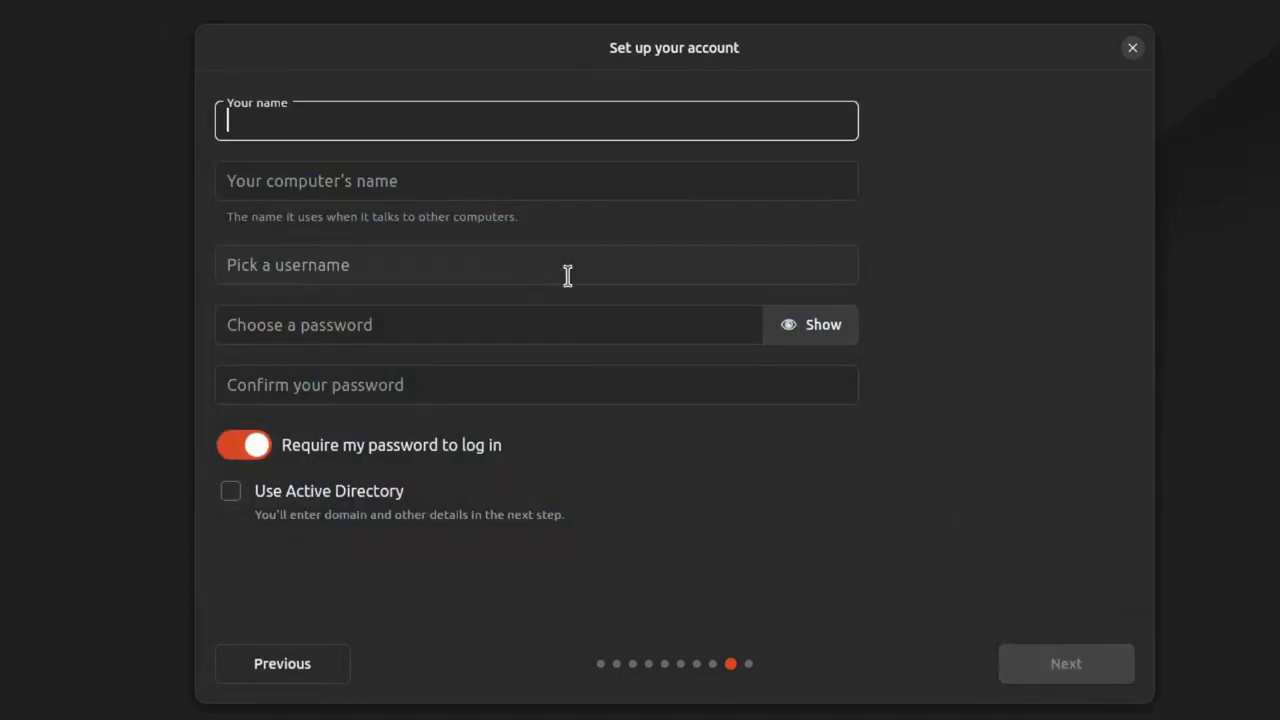
{"action": "type", "text": "mii"}
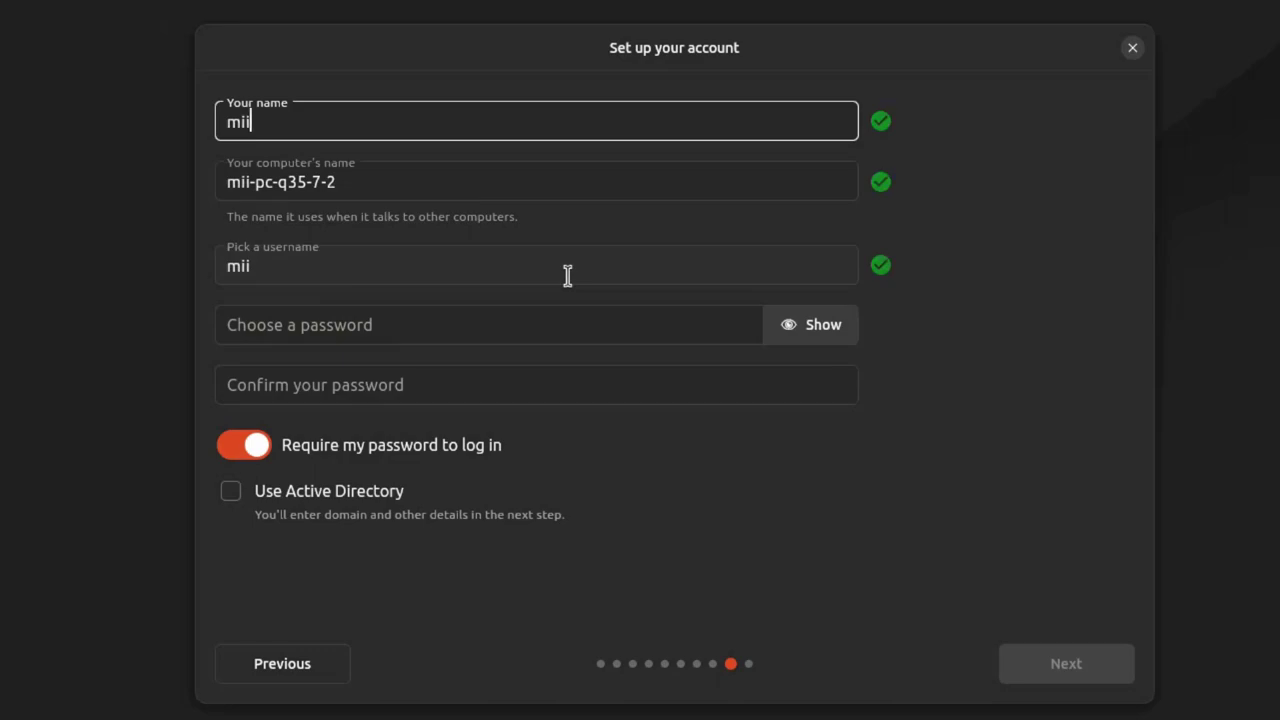
Step: Name the computer 'it', enter and confirm the account password, and continue
{"action": "key", "text": "Tab"}
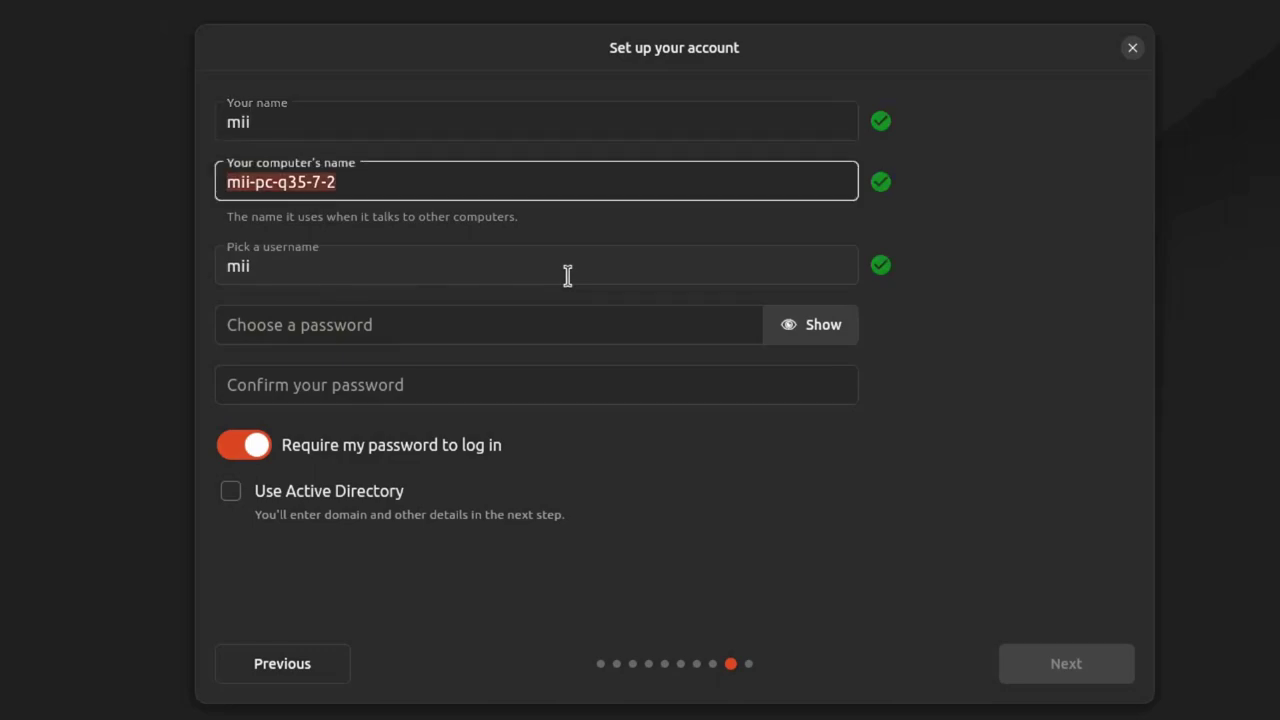
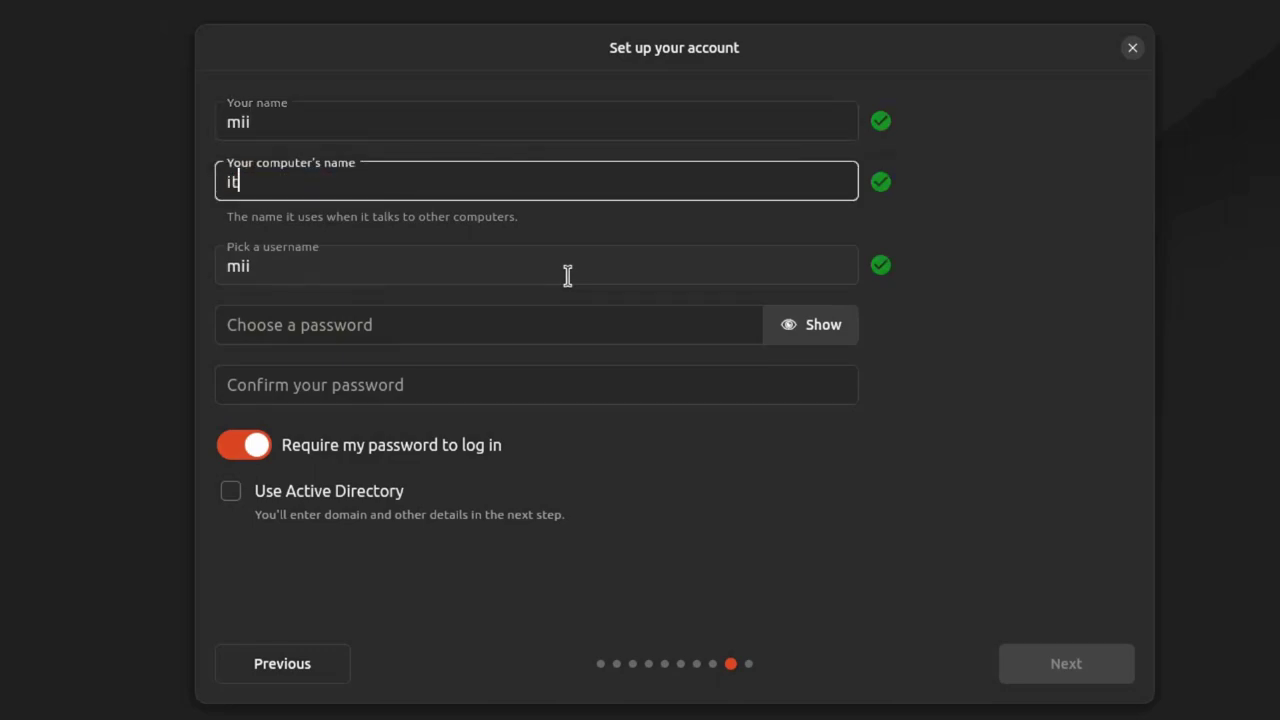
{"action": "key", "text": "Tab"}
{"action": "key", "text": "Tab"}
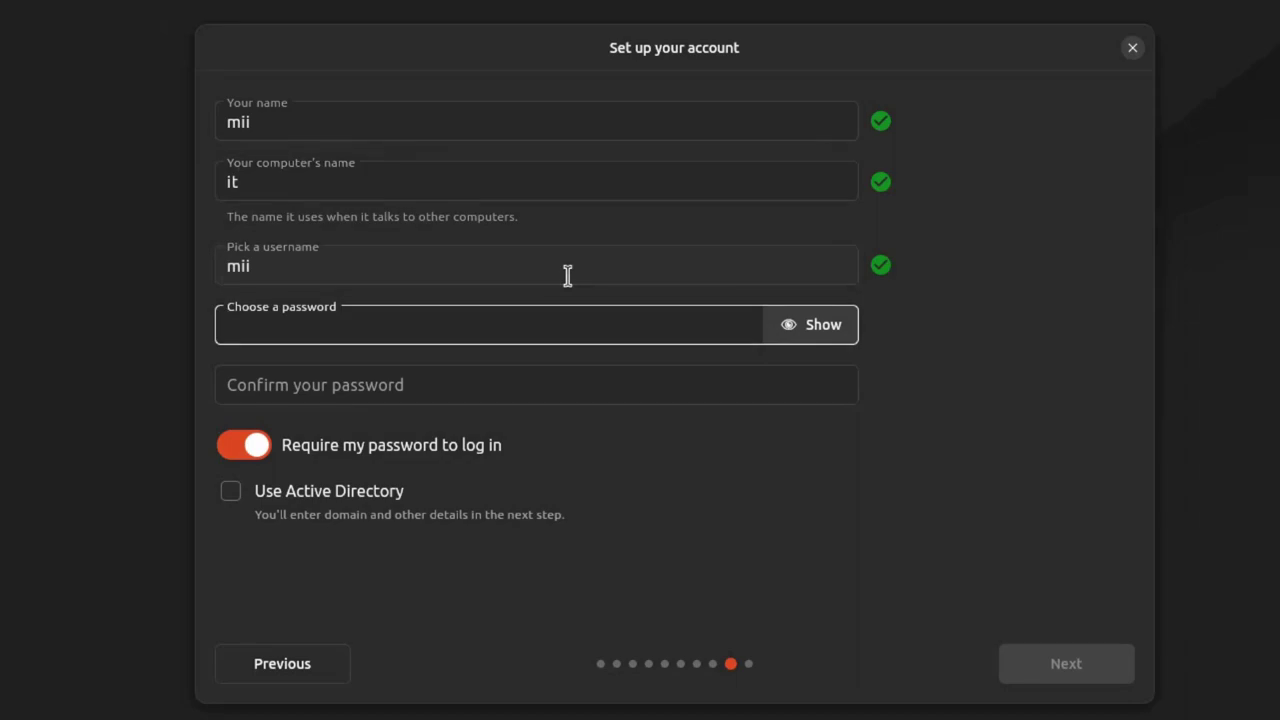
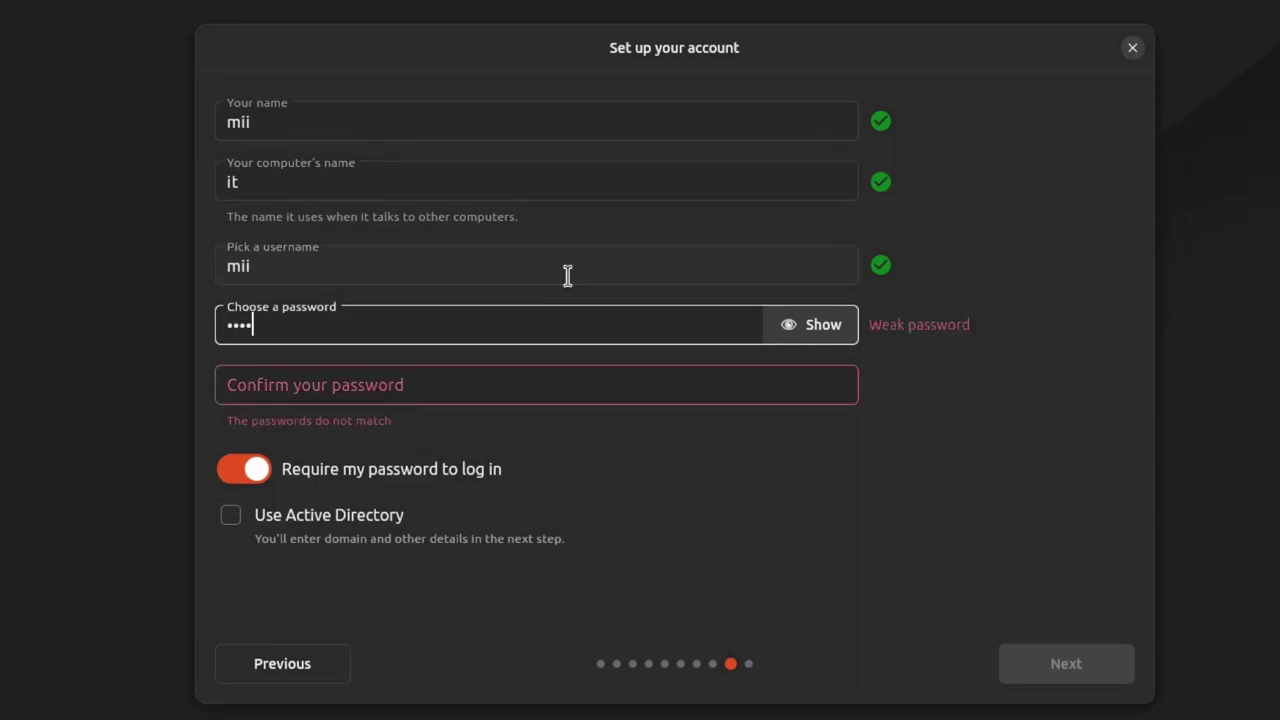
{"action": "key", "text": "Tab"}
{"action": "key", "text": "Tab"}
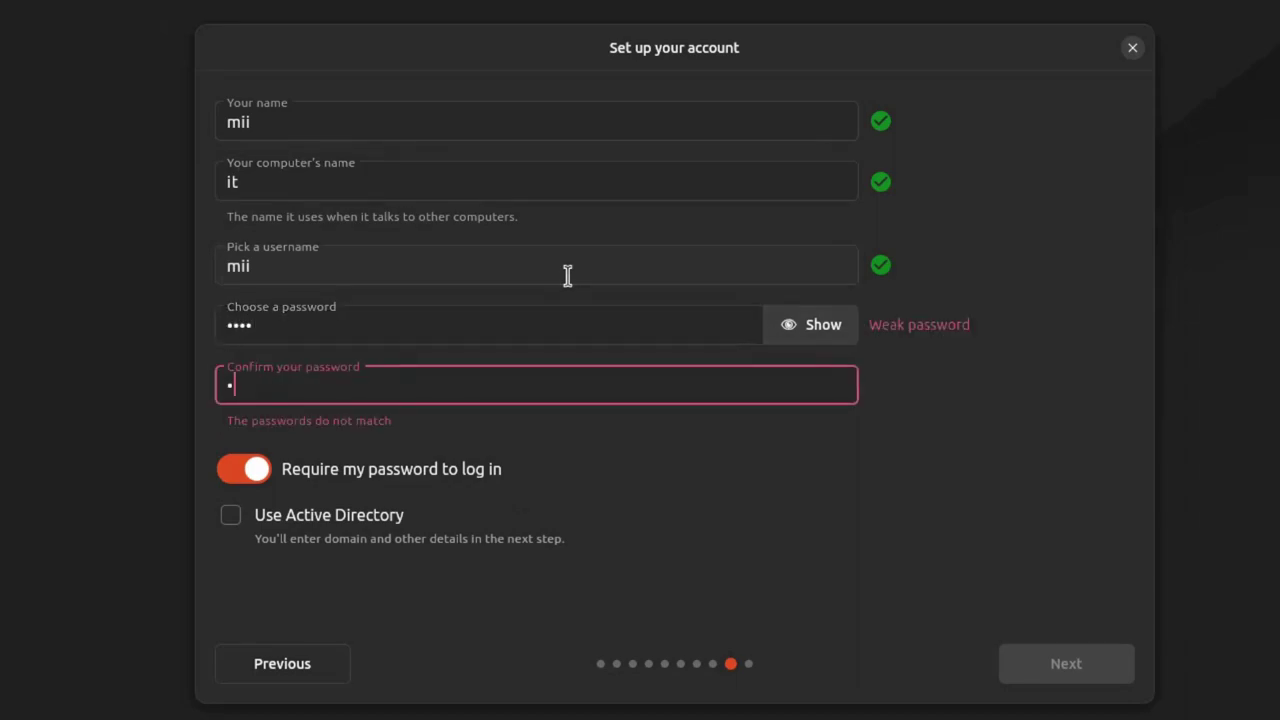
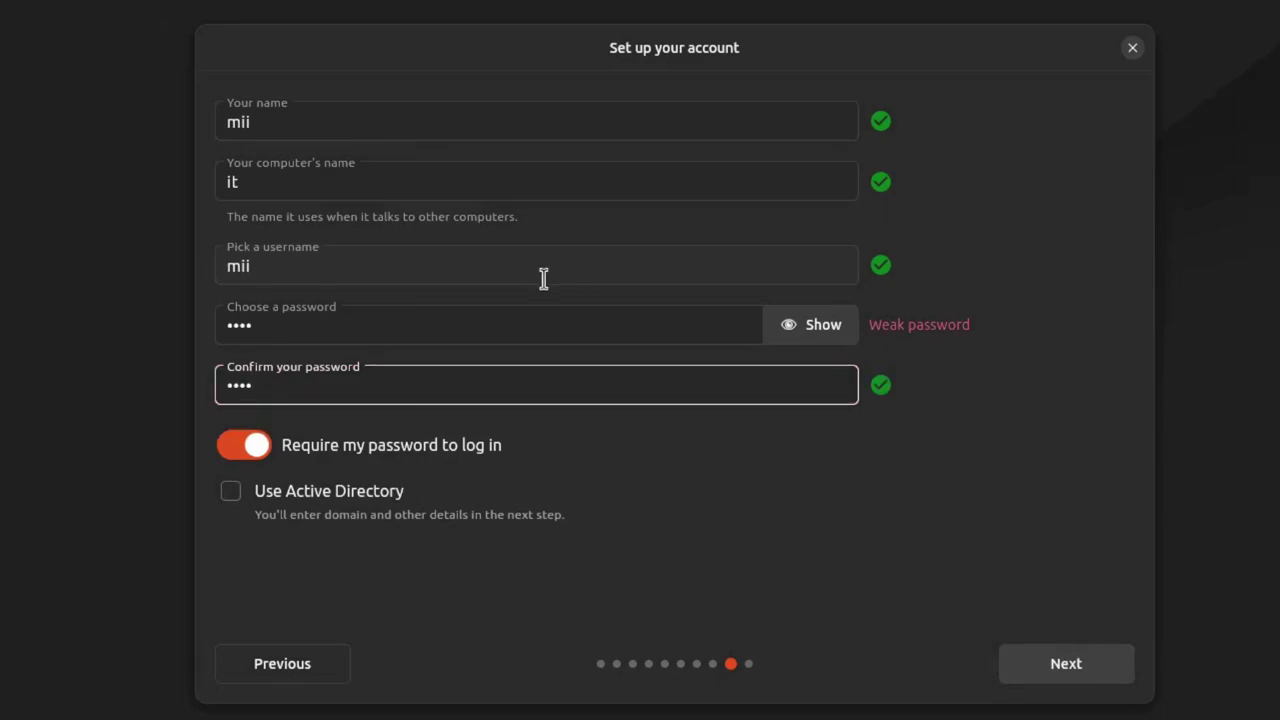
{"action": "left_click", "coordinate": [1066, 680]}
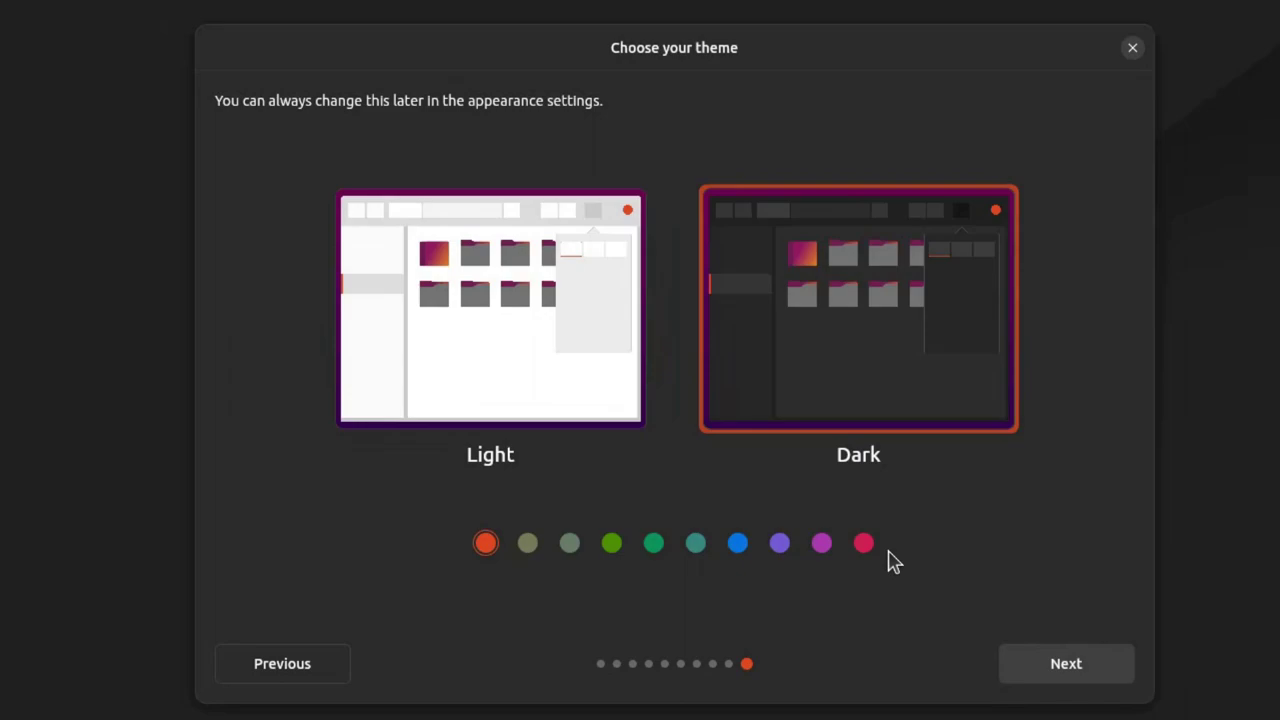
Step: Pick the Dark theme with a purple accent and start the installation
{"action": "left_click", "coordinate": [459, 328]}
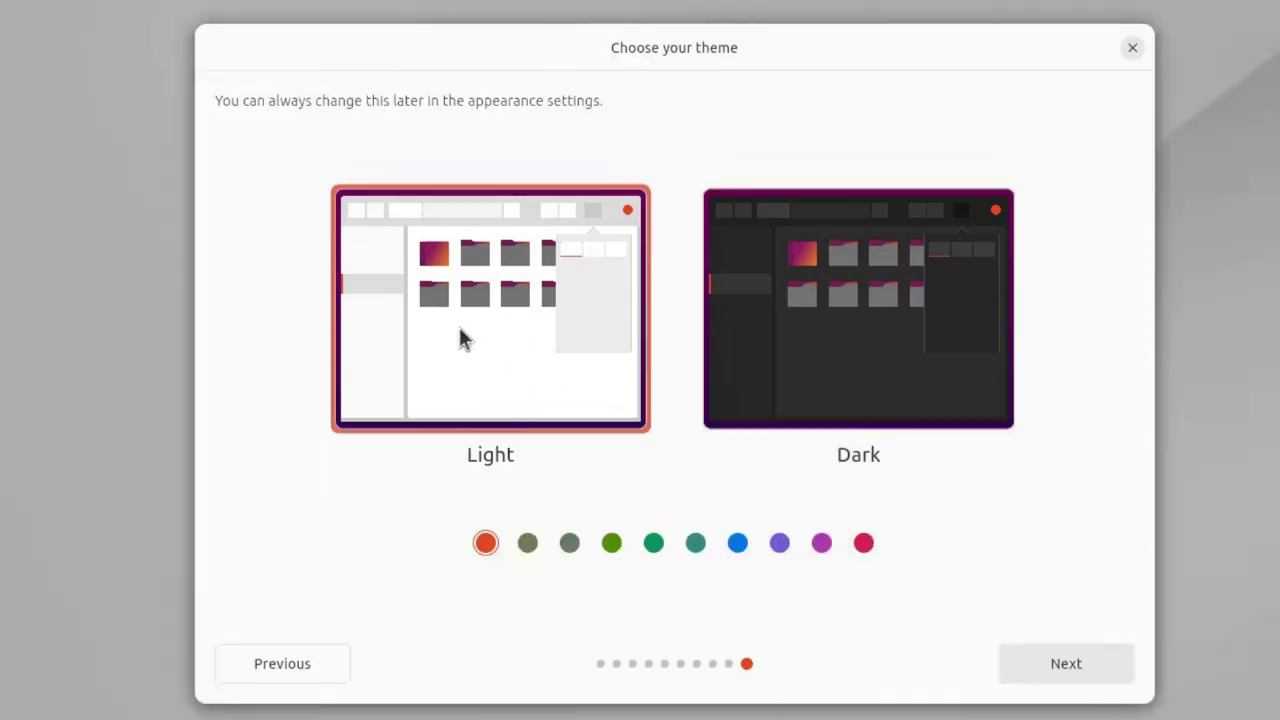
{"action": "left_click", "coordinate": [835, 348]}
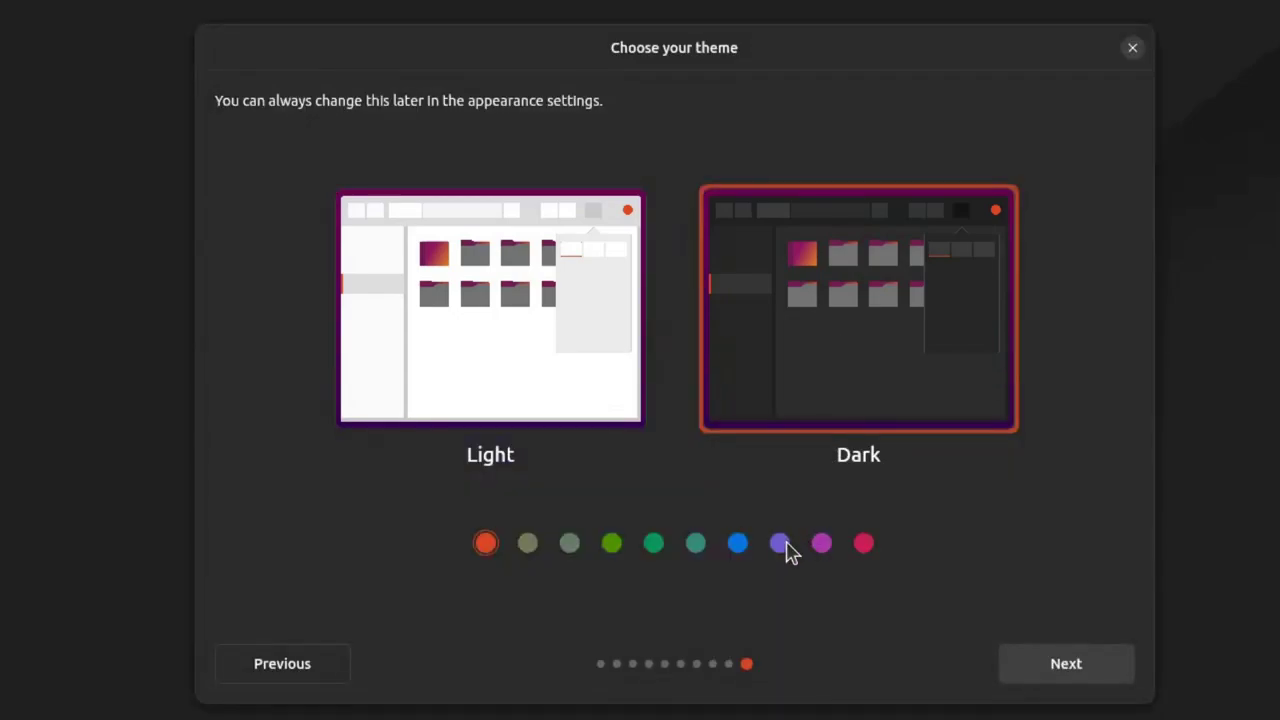
{"action": "left_click", "coordinate": [780, 544]}
{"action": "left_click", "coordinate": [1062, 670]}
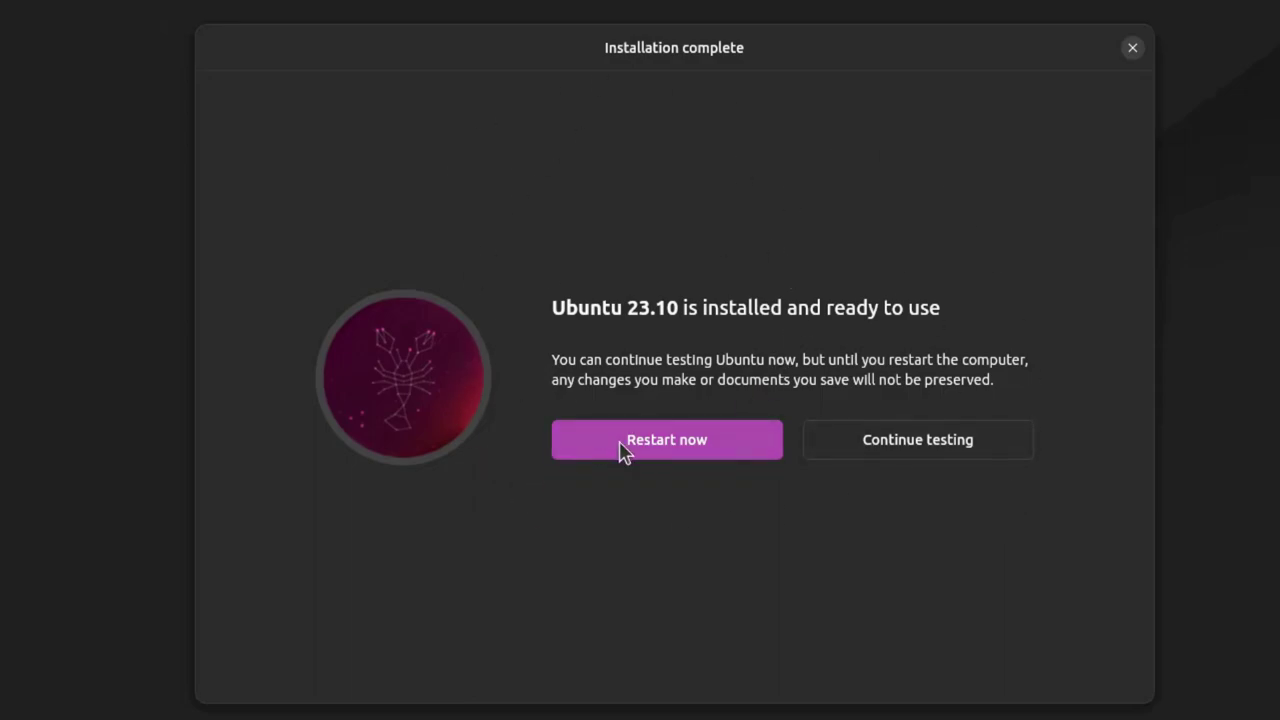
Step: Restart into the installed Ubuntu 23.10 and log in with the account password
{"action": "left_click", "coordinate": [660, 440]}
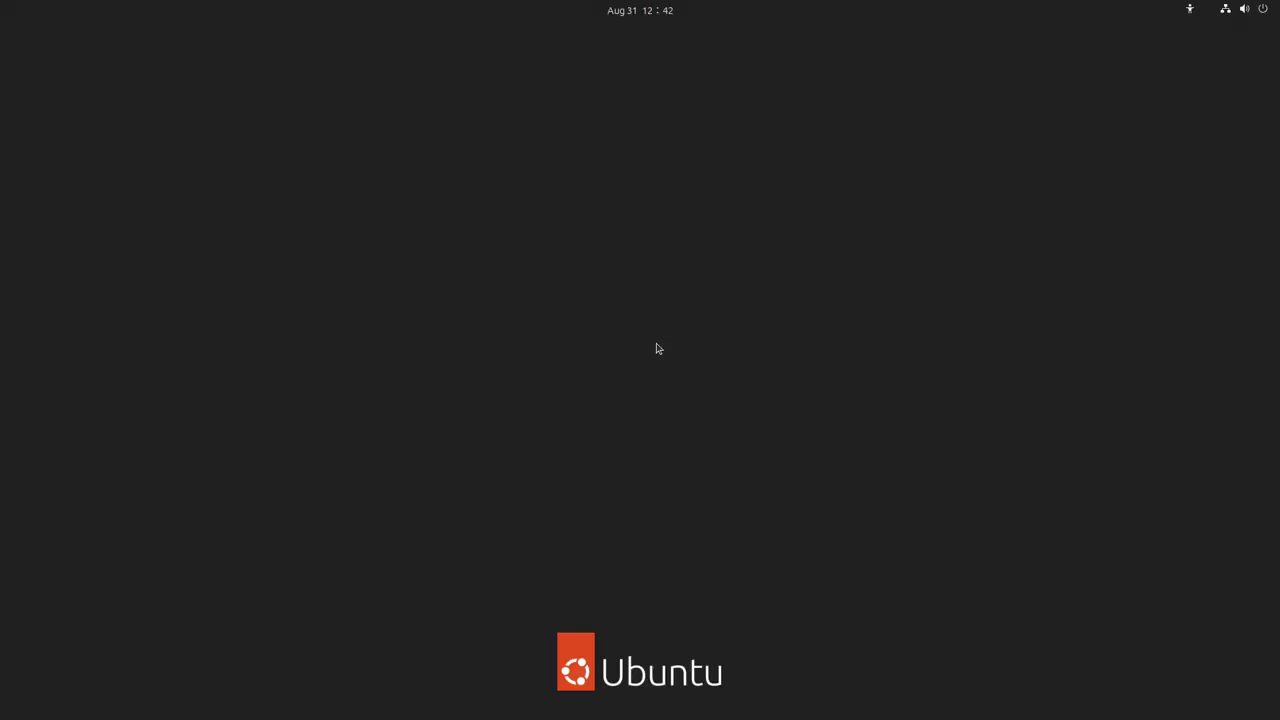
{"action": "type", "text": "••"}
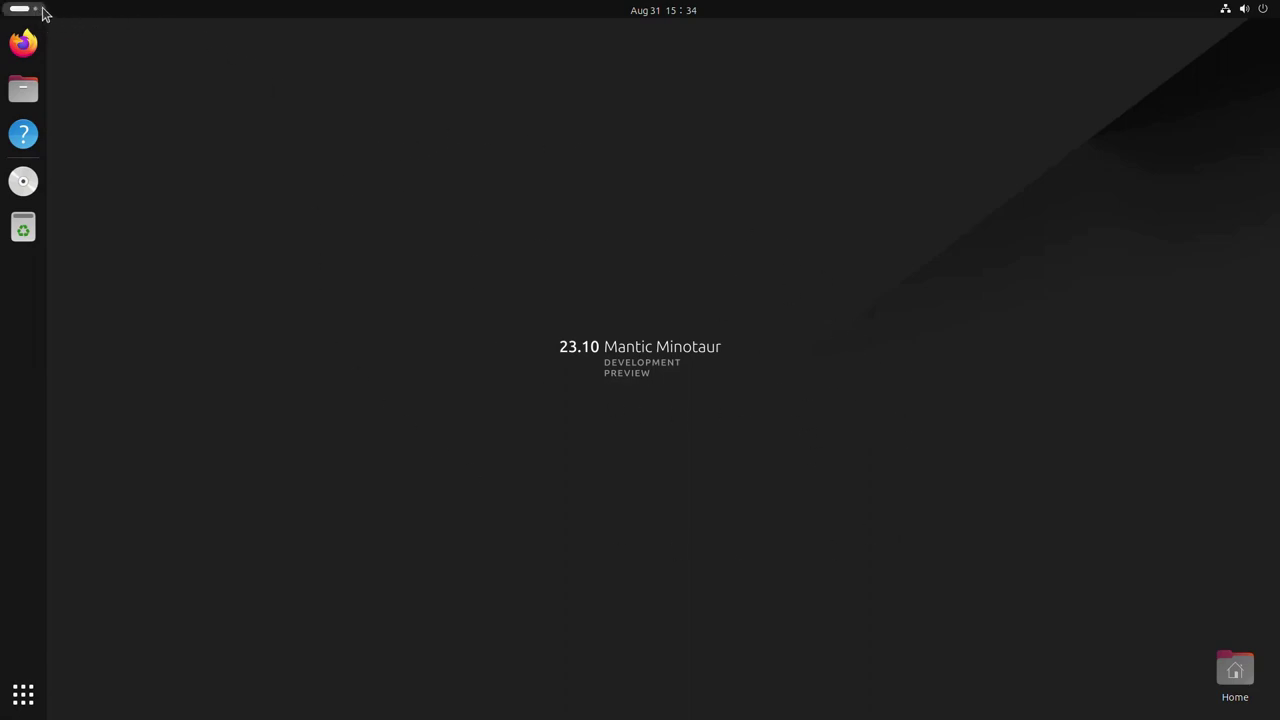
Step: Show all applications, browse through the Utilities folder, then close it
{"action": "left_click", "coordinate": [23, 694]}
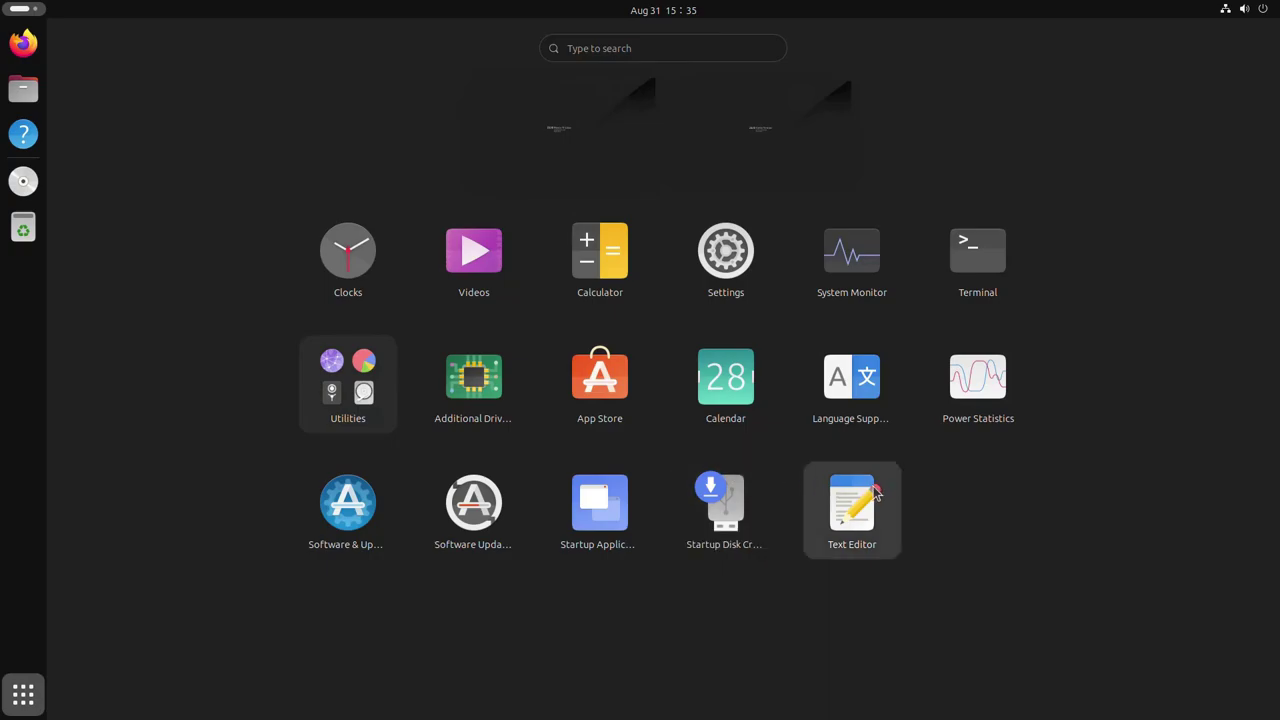
{"action": "left_click", "coordinate": [365, 392]}
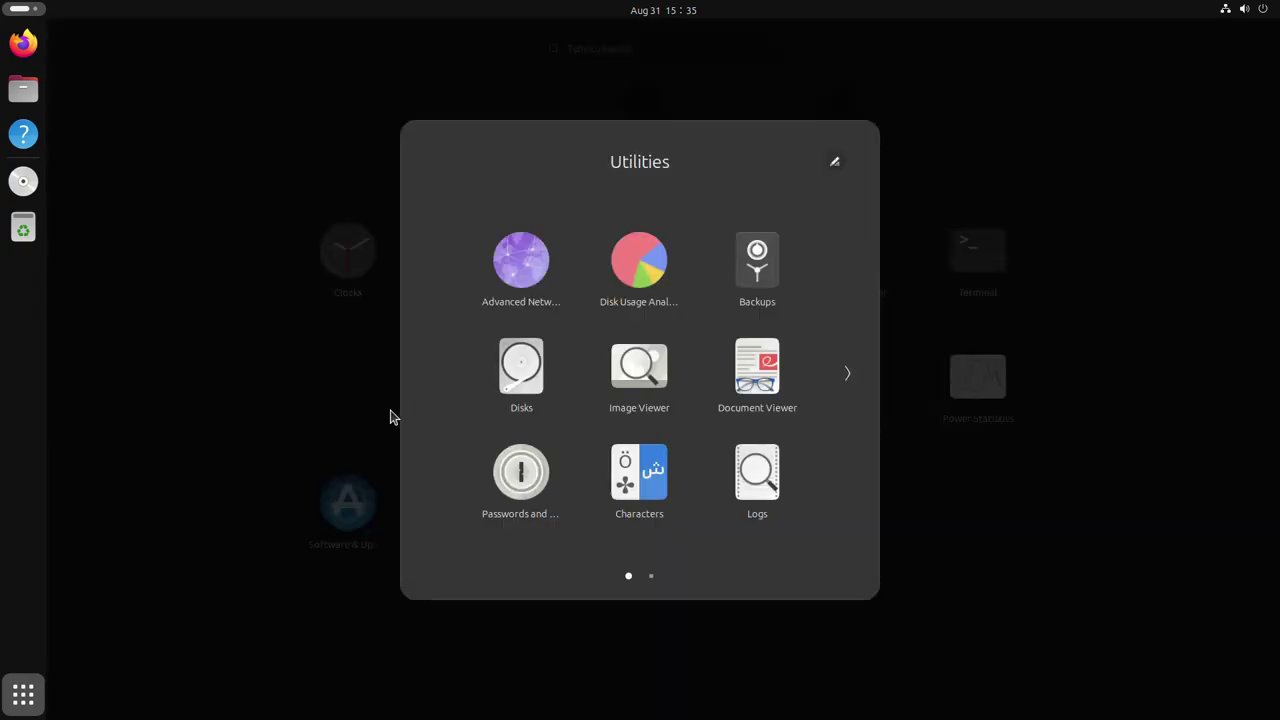
{"action": "scroll", "coordinate": [742, 400], "scroll_direction": "down", "scroll_amount": 1}
{"action": "scroll", "coordinate": [742, 400], "scroll_direction": "up", "scroll_amount": 1}
{"action": "left_click", "coordinate": [236, 325]}
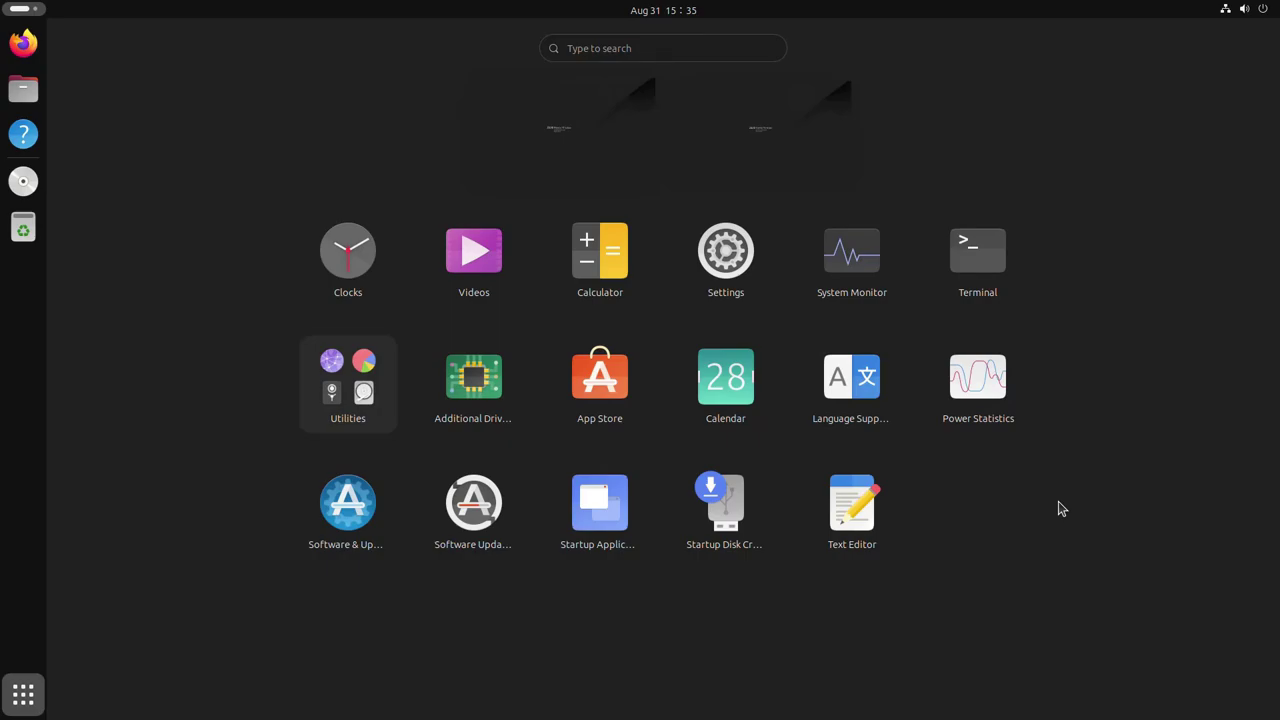
Step: Return to the desktop and arrange the Files and Settings windows apart
{"action": "left_click", "coordinate": [100, 119]}
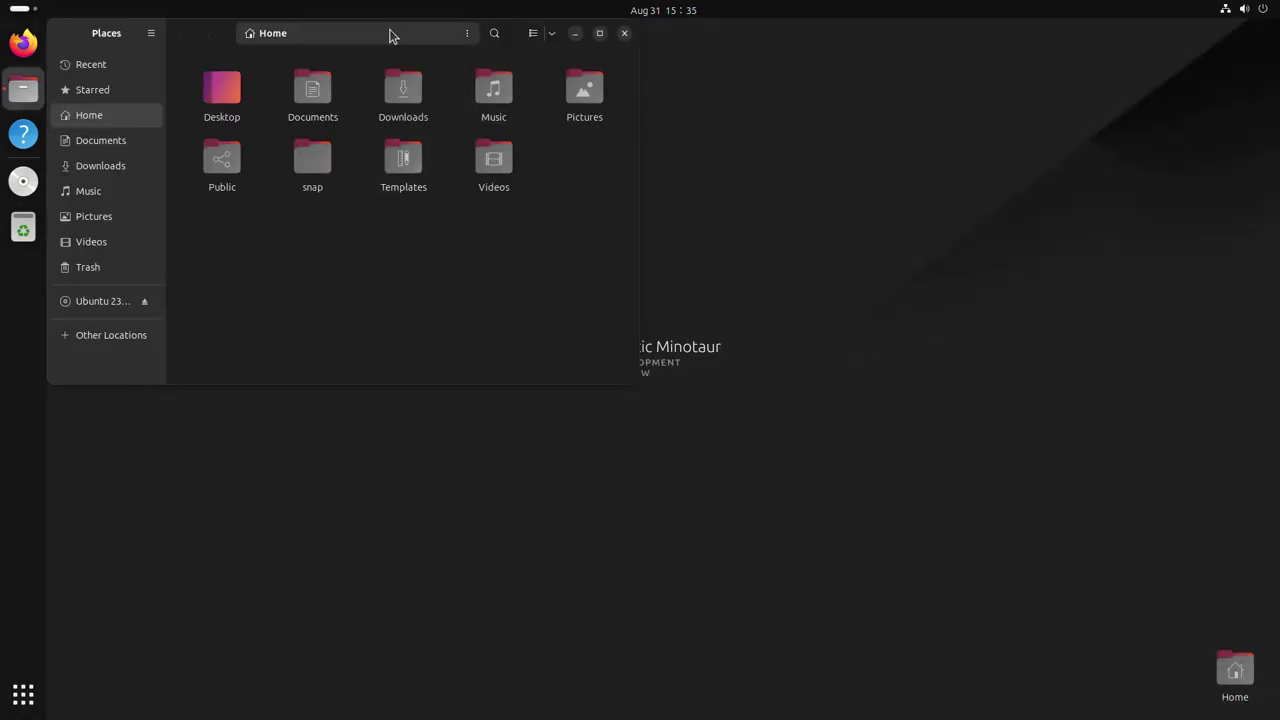
{"action": "left_click_drag", "start_coordinate": [213, 32], "coordinate": [369, 128]}
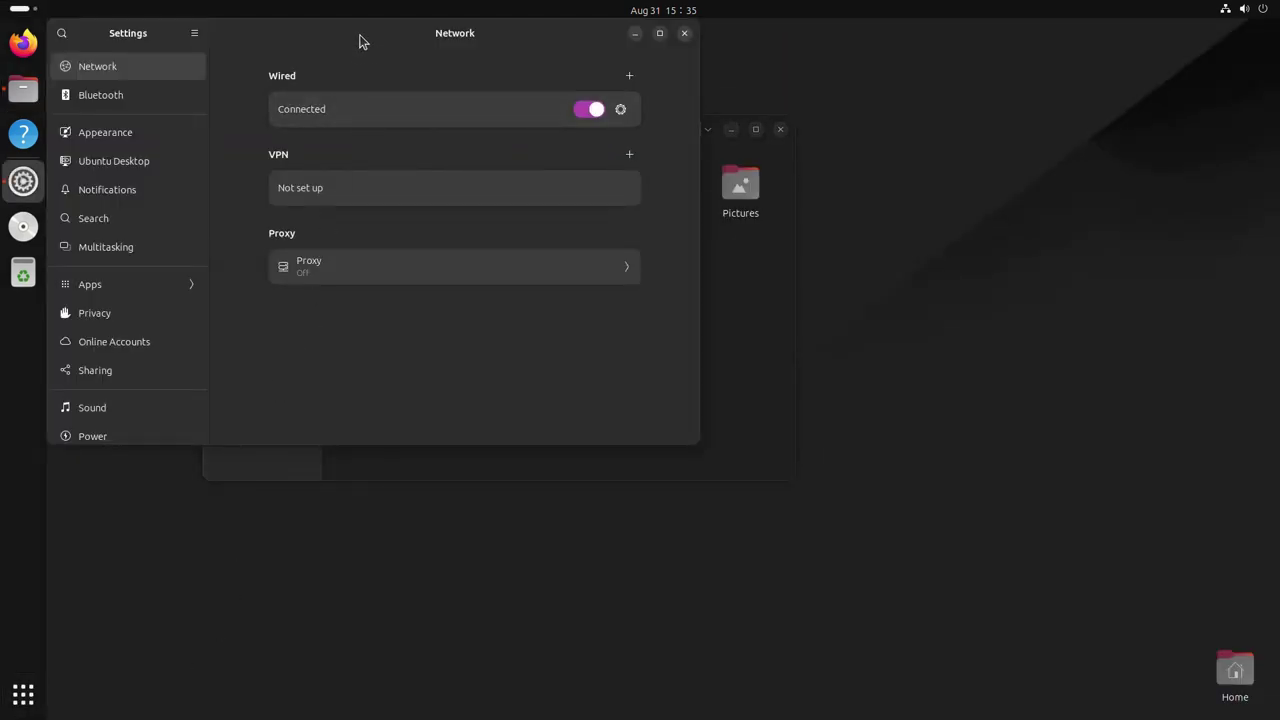
{"action": "left_click_drag", "start_coordinate": [374, 33], "coordinate": [745, 266]}
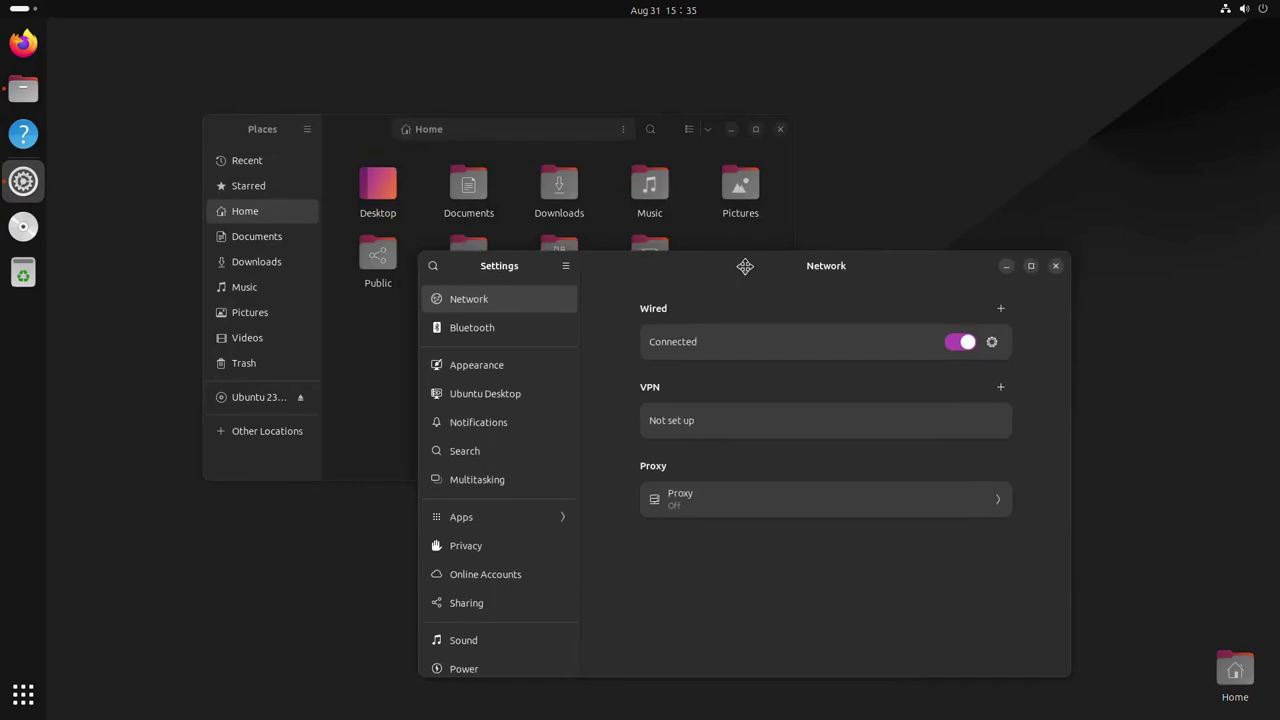
Step: Turn off Dark Style from the quick settings menu
{"action": "left_click", "coordinate": [1248, 9]}
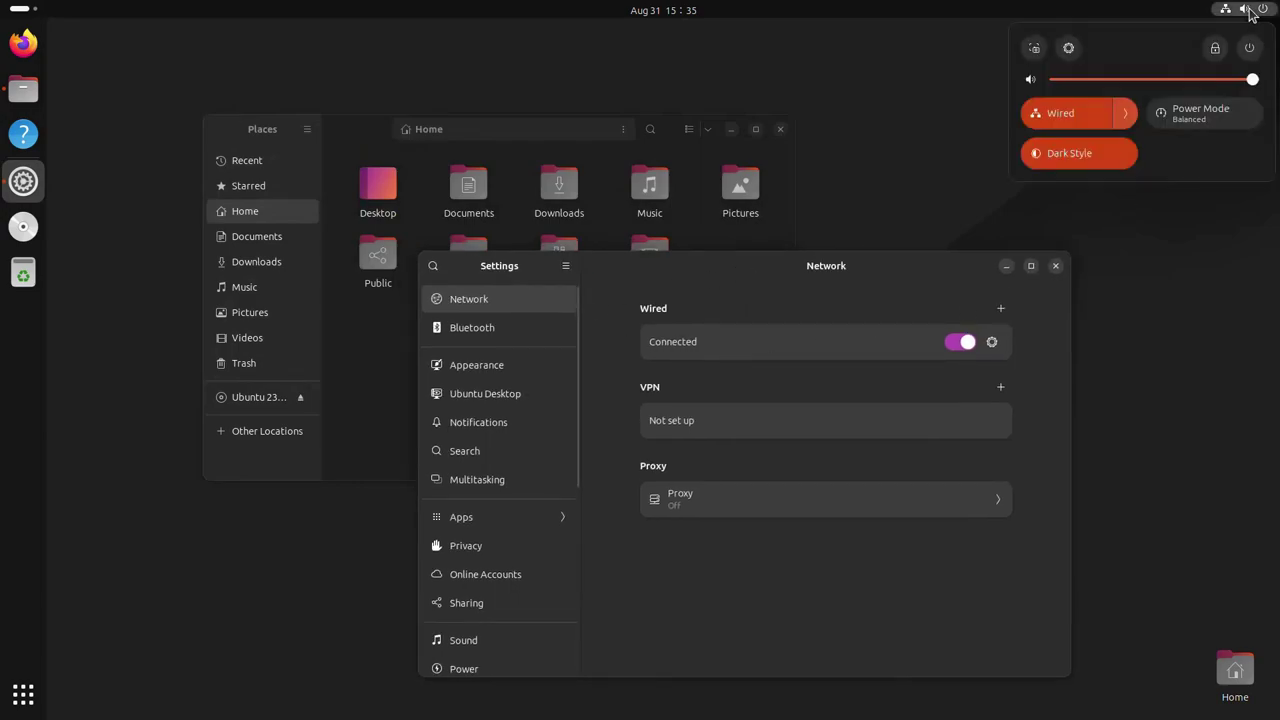
{"action": "left_click", "coordinate": [1062, 156]}
{"action": "left_click", "coordinate": [918, 209]}
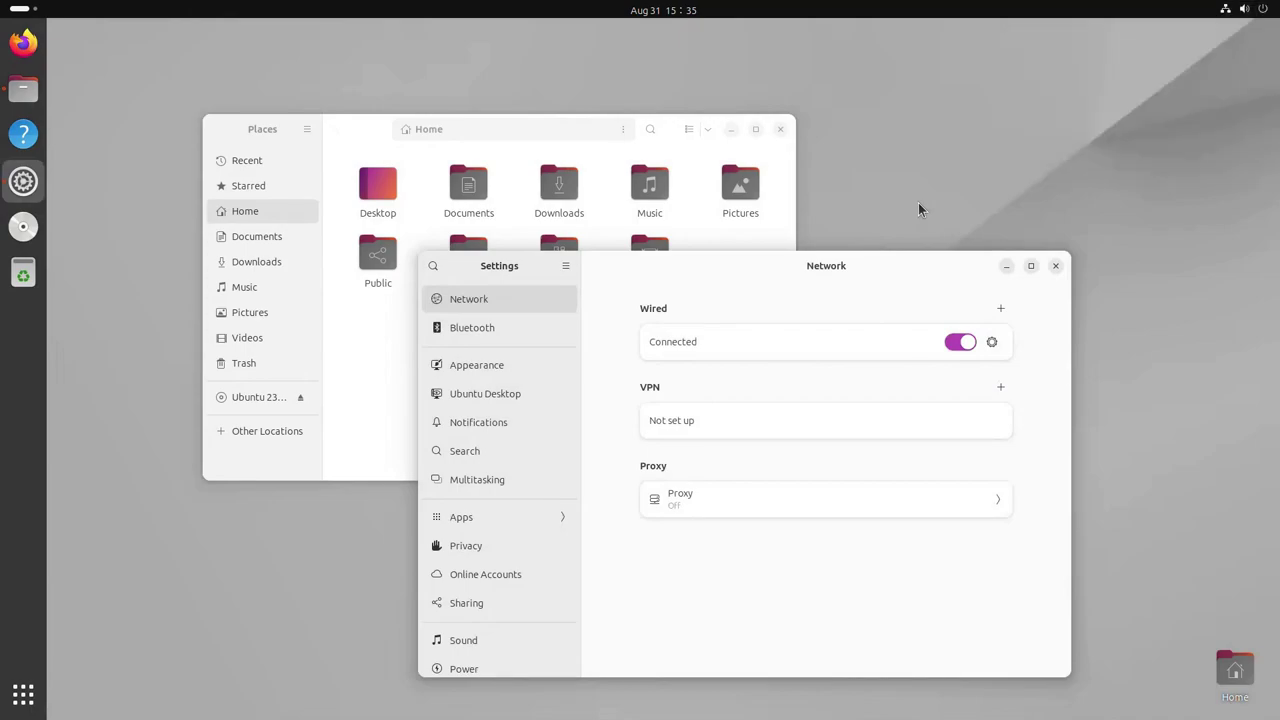
Step: Shift Settings further right, switch focus between the windows, and turn Dark Style back on
{"action": "left_click_drag", "start_coordinate": [778, 277], "coordinate": [846, 257]}
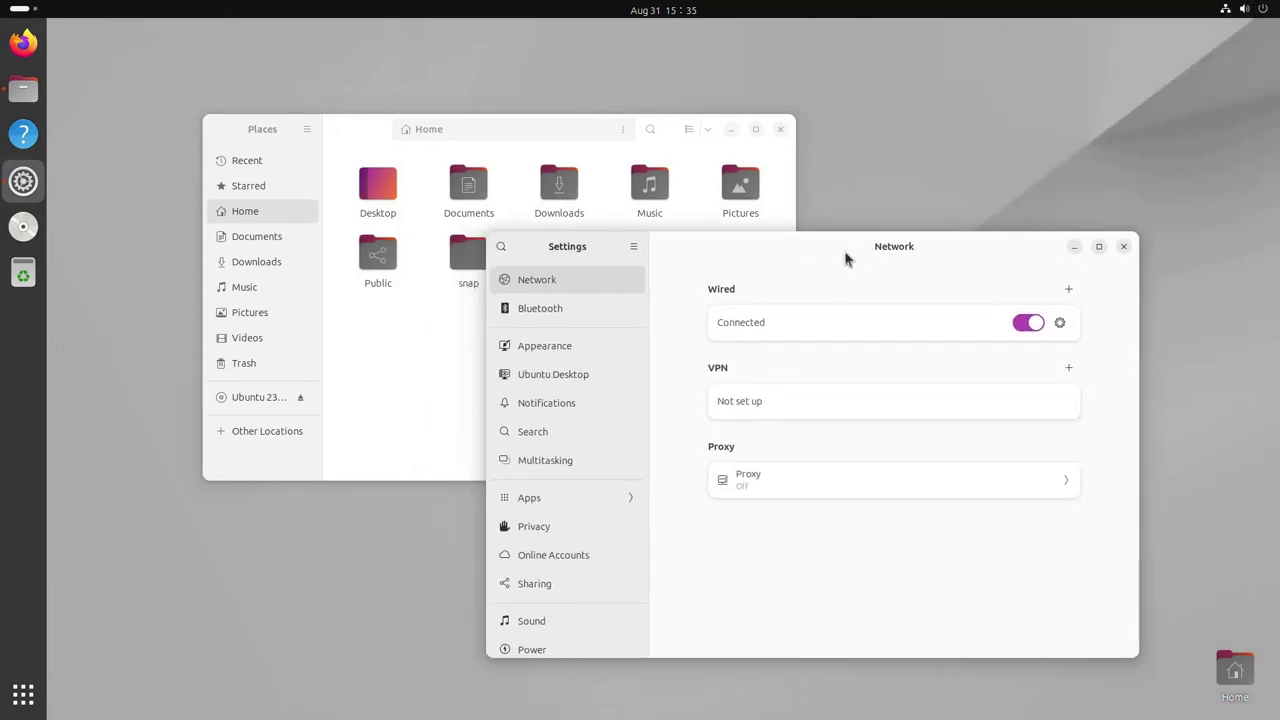
{"action": "left_click", "coordinate": [576, 142]}
{"action": "left_click", "coordinate": [906, 261]}
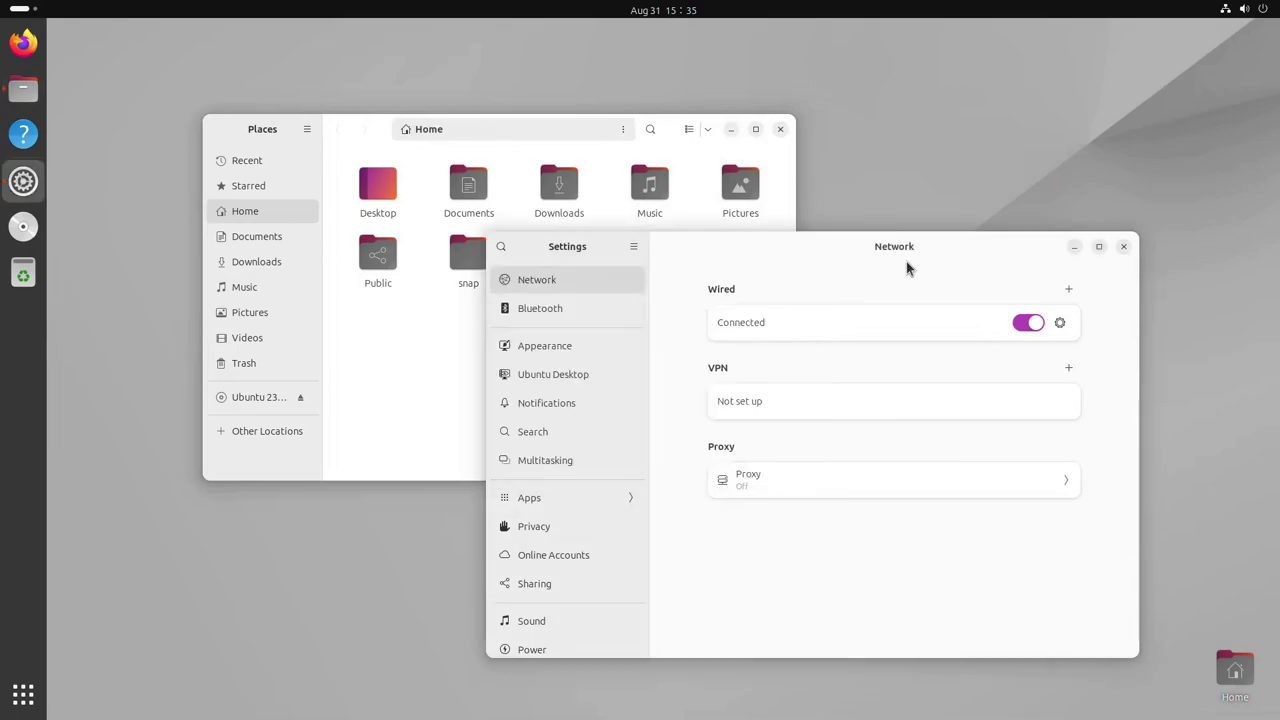
{"action": "left_click", "coordinate": [1240, 10]}
{"action": "left_click", "coordinate": [1050, 155]}
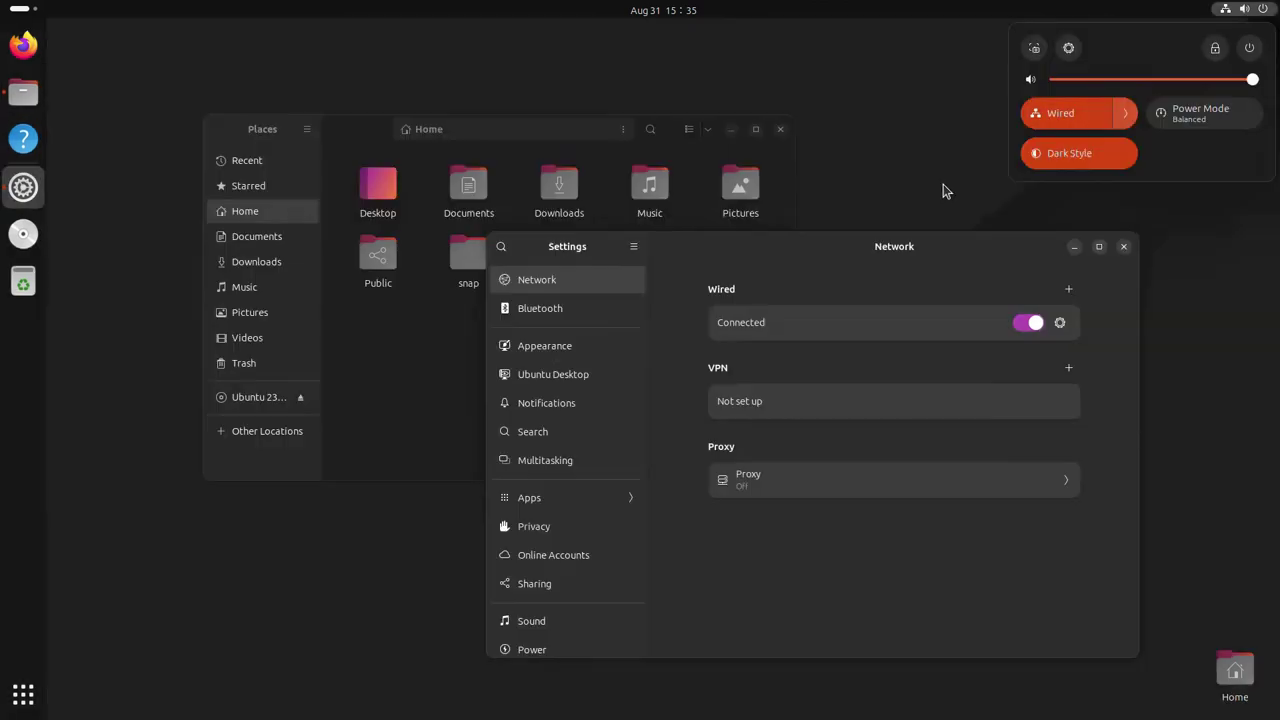